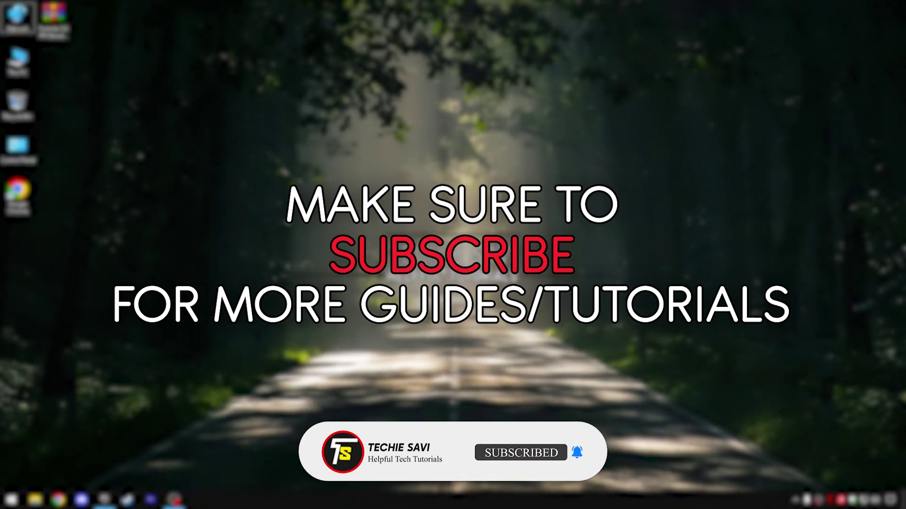
Switch to the Epic Games Launcher and open Fortnite's installation folder from its management options in the library
{"action": "left_click", "coordinate": [104, 501]}
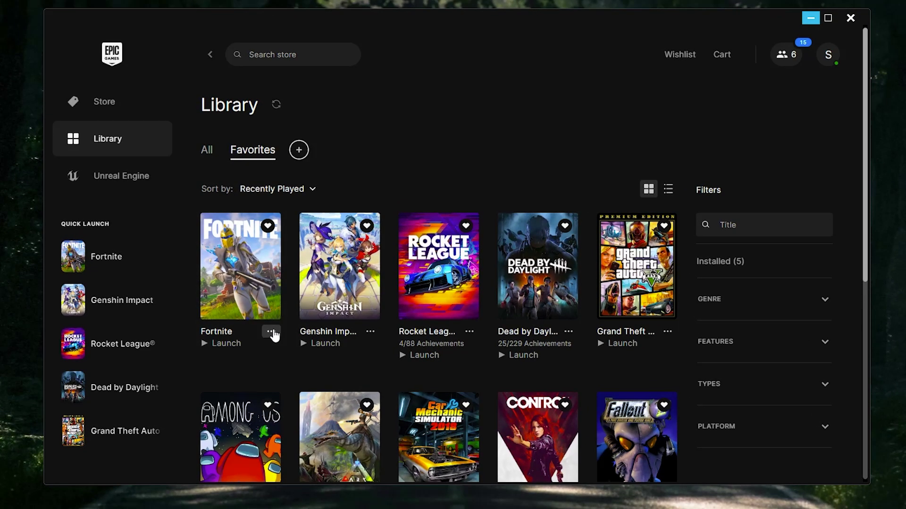
{"action": "left_click", "coordinate": [272, 332]}
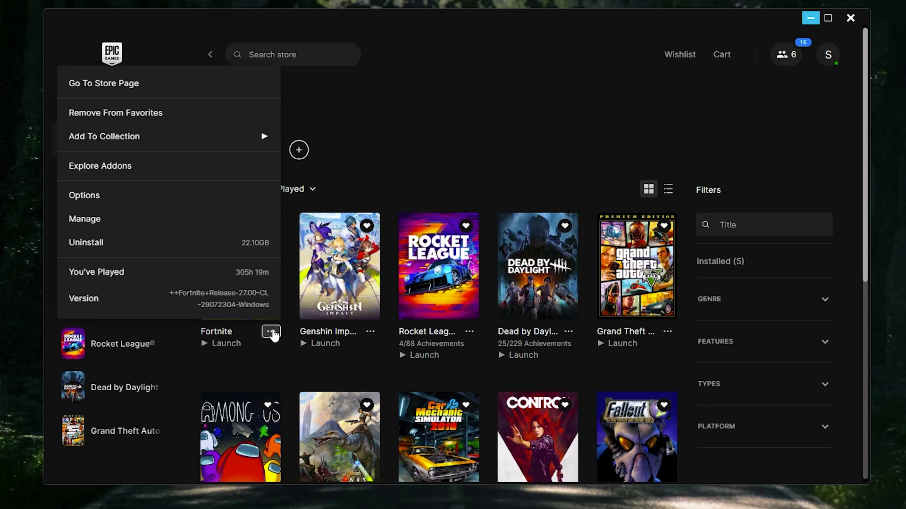
{"action": "left_click", "coordinate": [101, 223]}
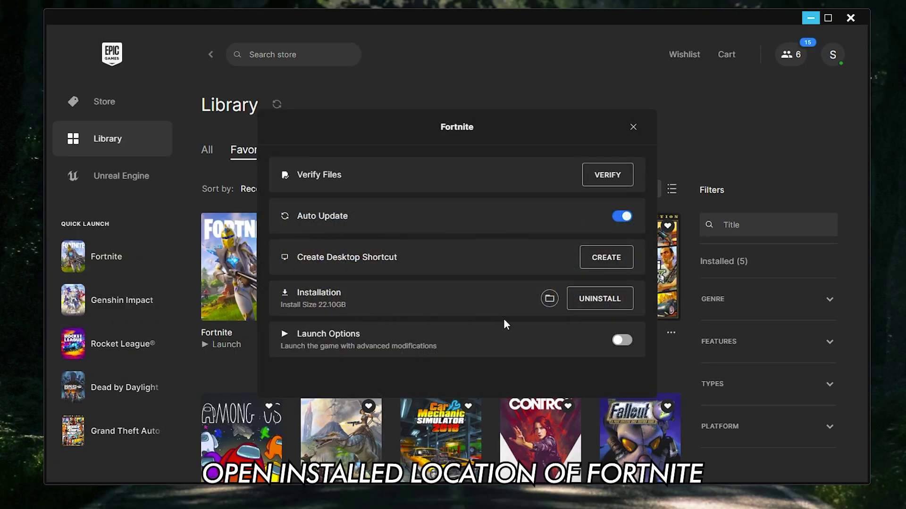
{"action": "left_click", "coordinate": [549, 298]}
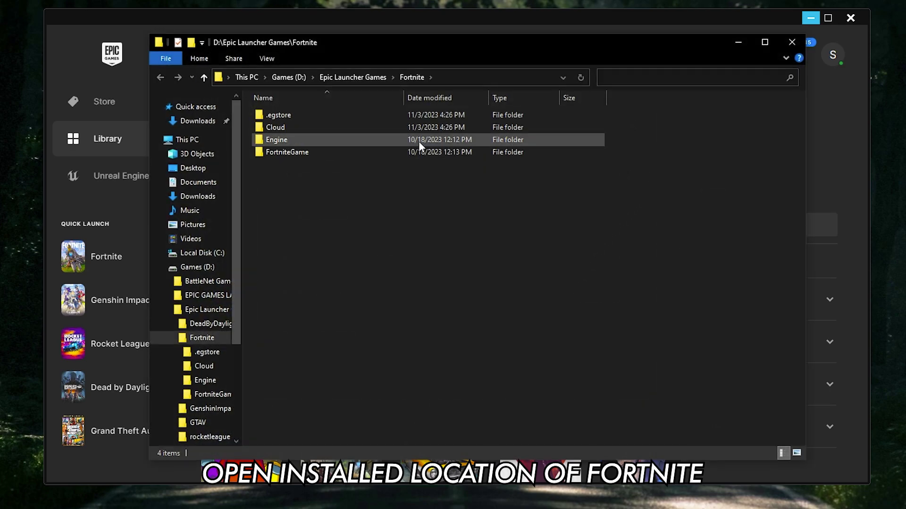
Go to the FortniteGame\Binaries\Win64 folder inside the Fortnite installation folder
{"action": "double_click", "coordinate": [295, 153]}
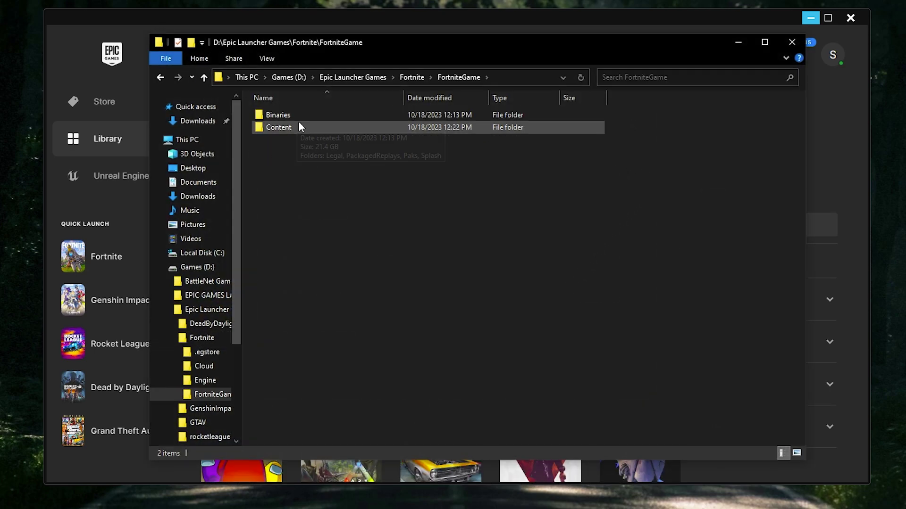
{"action": "double_click", "coordinate": [276, 116]}
{"action": "double_click", "coordinate": [276, 128]}
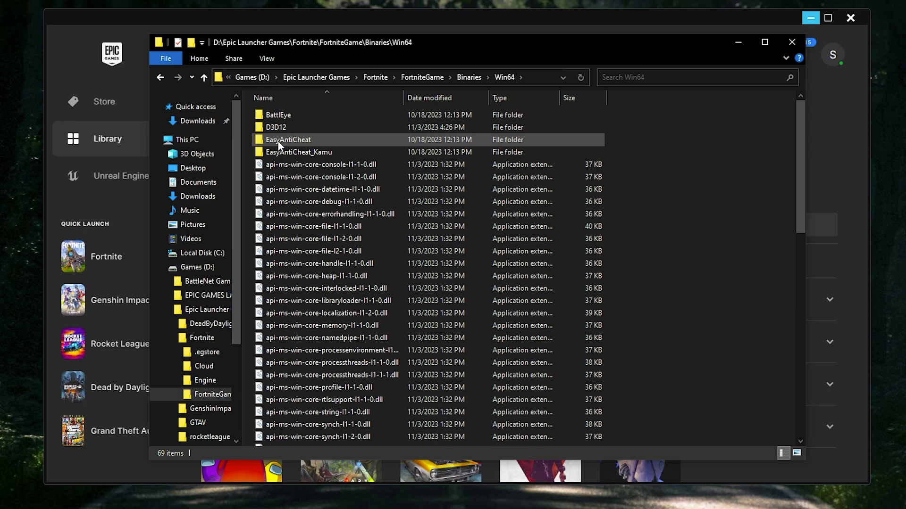
Open the compatibility properties of the FortniteClient-Win64-Shipping application and disable fullscreen optimizations
{"action": "left_click_drag", "start_coordinate": [797, 173], "coordinate": [776, 338]}
{"action": "left_click", "coordinate": [312, 283]}
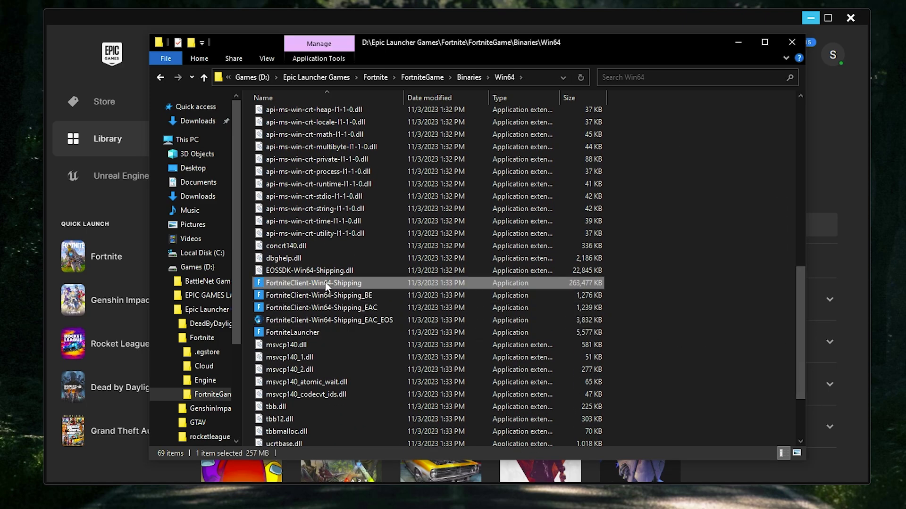
{"action": "right_click", "coordinate": [325, 287]}
{"action": "left_click", "coordinate": [368, 278]}
{"action": "left_click_drag", "start_coordinate": [300, 248], "coordinate": [298, 59]}
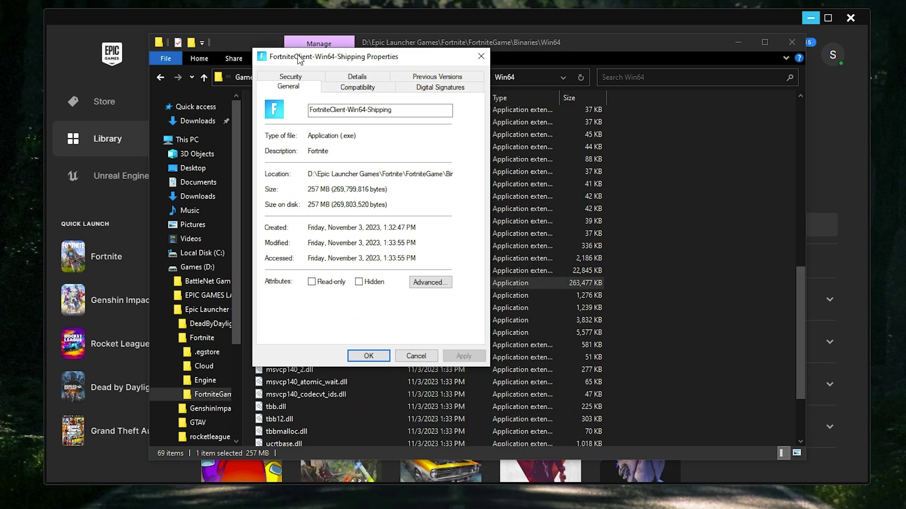
{"action": "left_click", "coordinate": [360, 87]}
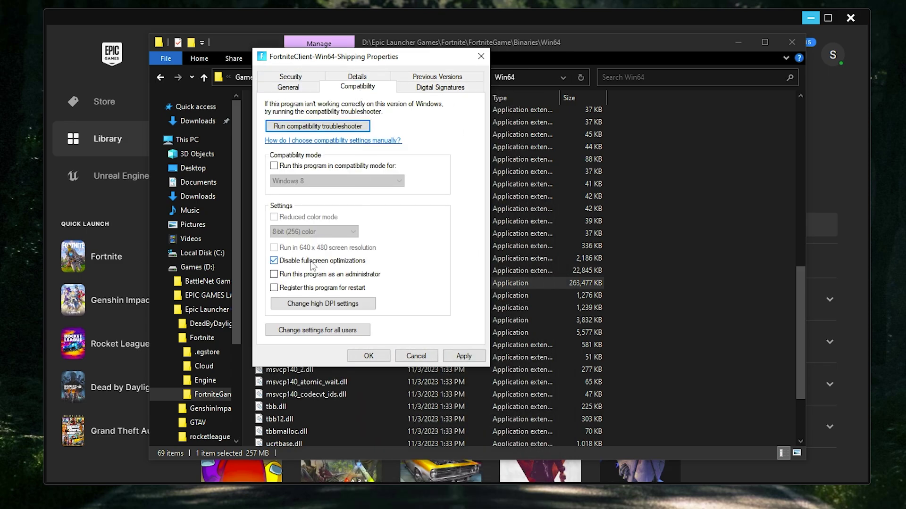
Override the high DPI scaling behavior with scaling performed by Application, and save the FortniteClient-Win64-Shipping properties
{"action": "left_click", "coordinate": [323, 303]}
{"action": "left_click_drag", "start_coordinate": [381, 107], "coordinate": [596, 107]}
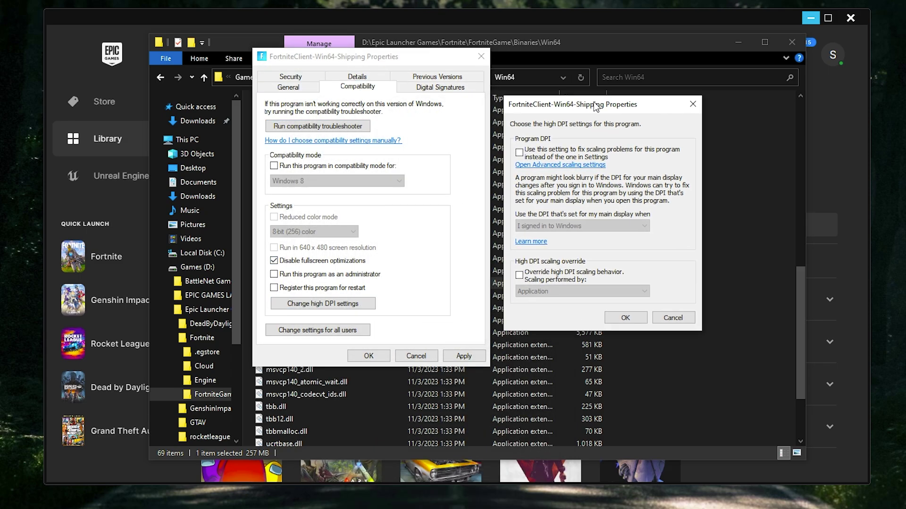
{"action": "left_click", "coordinate": [533, 276]}
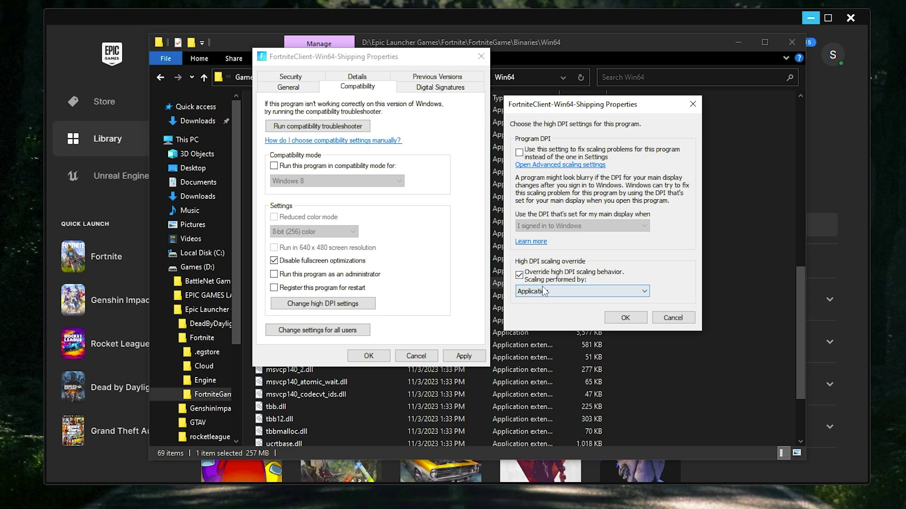
{"action": "left_click", "coordinate": [619, 320]}
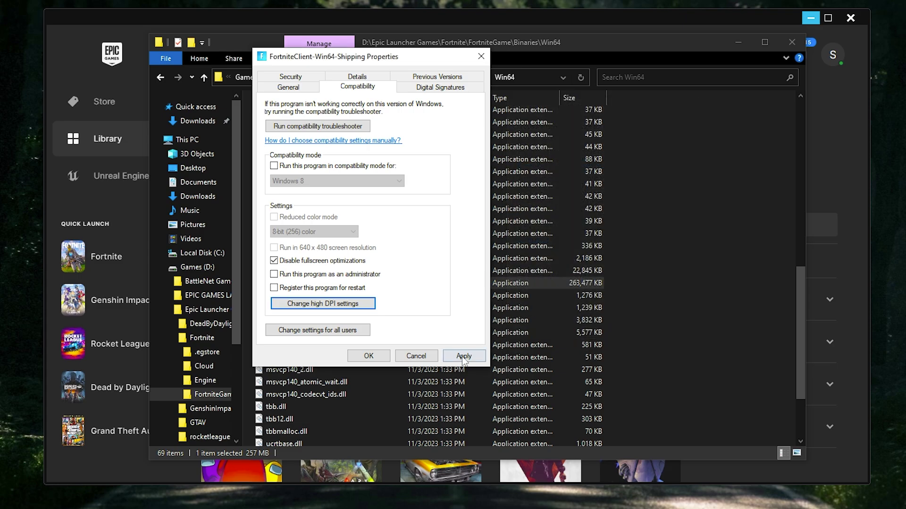
{"action": "left_click", "coordinate": [377, 357]}
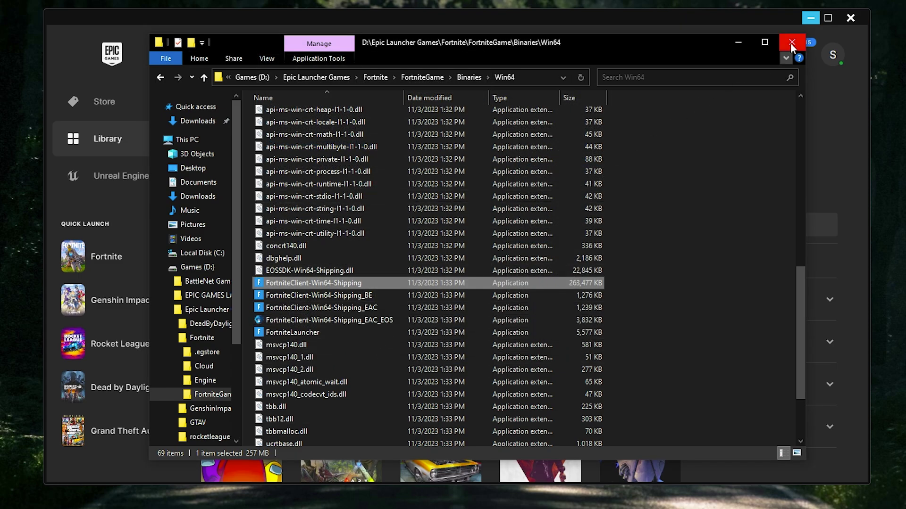
Close the Win64 folder and the Fortnite management dialog, and minimize the Epic Games Launcher
{"action": "left_click", "coordinate": [791, 42]}
{"action": "left_click", "coordinate": [632, 129]}
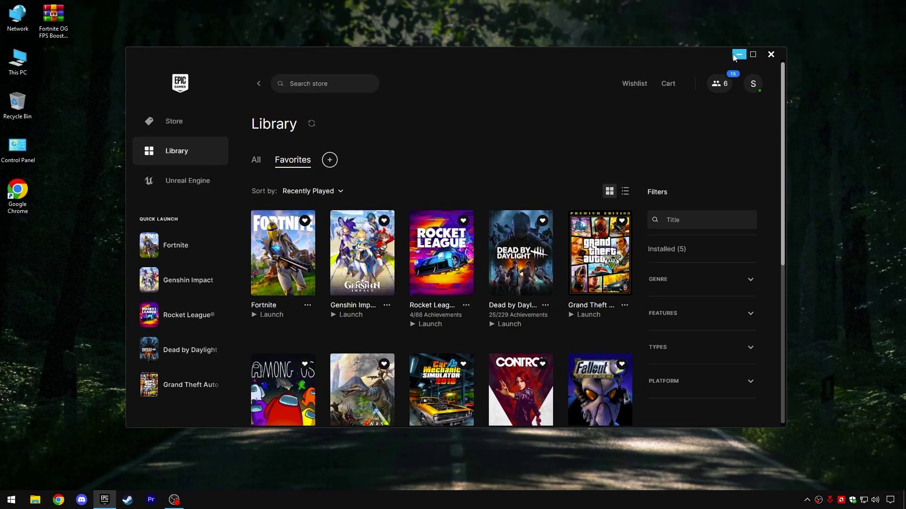
{"action": "left_click", "coordinate": [734, 56]}
Search Windows for "GPU Settings" and open the Graphics settings page
{"action": "left_click", "coordinate": [14, 503]}
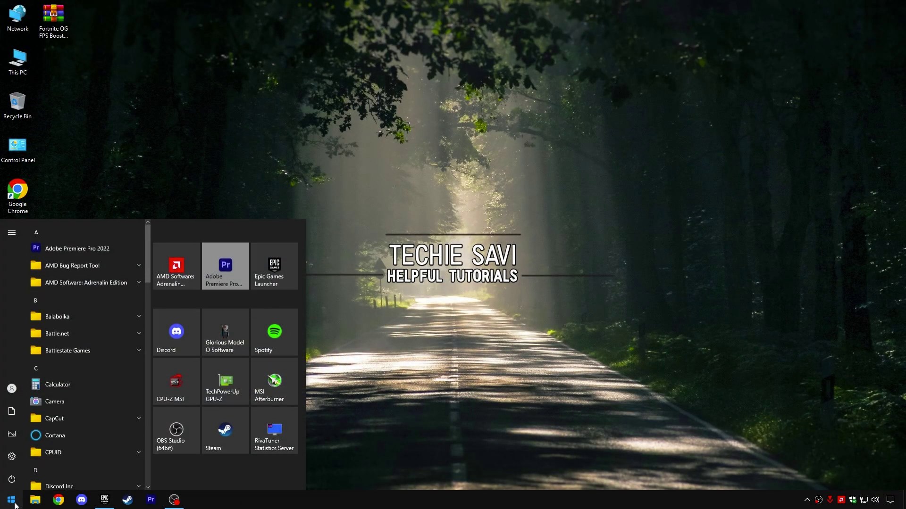
{"action": "type", "text": "GPU Settings"}
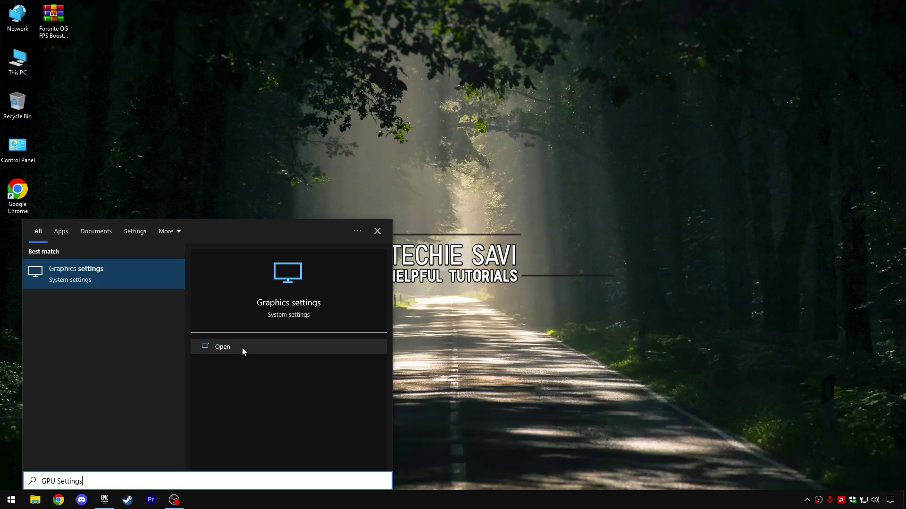
{"action": "left_click", "coordinate": [242, 348]}
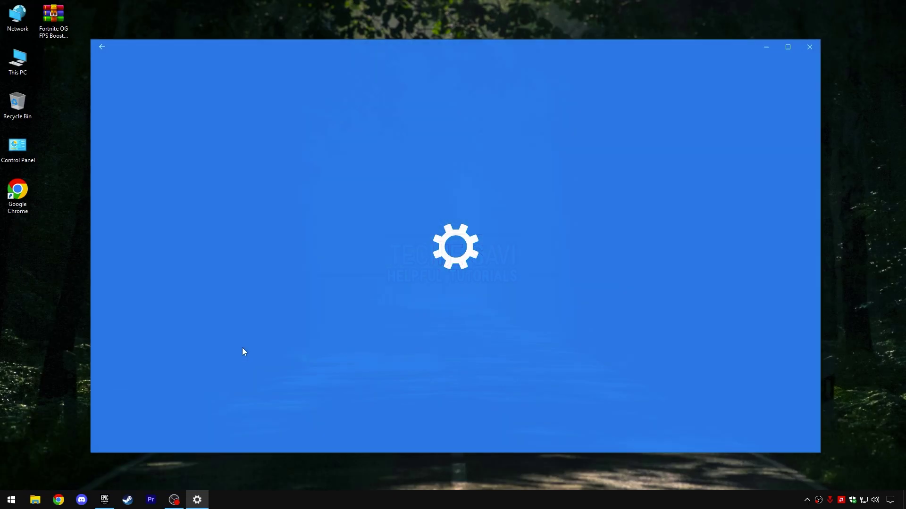
Add FortniteClient-Win64-Shipping from Games (D:)\Epic Launcher Games\Fortnite\FortniteGame\Binaries\Win64 to the graphics performance preference apps
{"action": "left_click", "coordinate": [56, 257]}
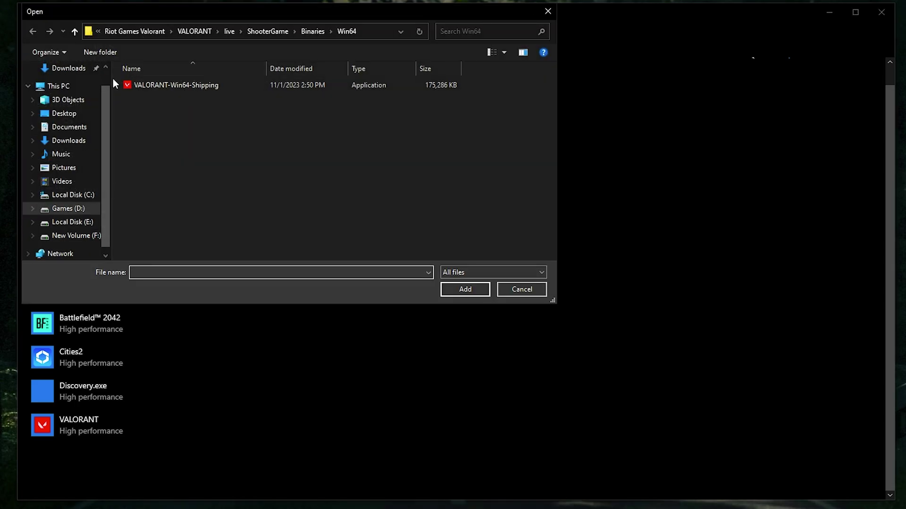
{"action": "left_click", "coordinate": [78, 89]}
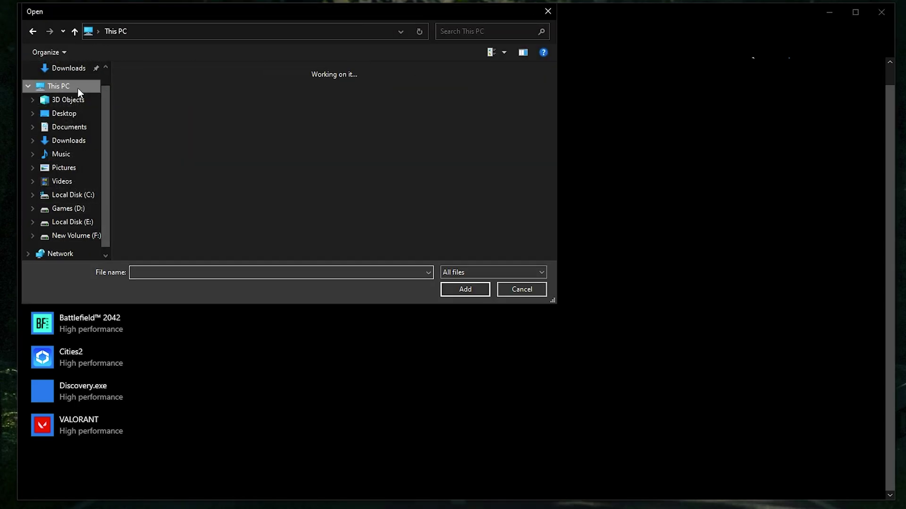
{"action": "double_click", "coordinate": [345, 204]}
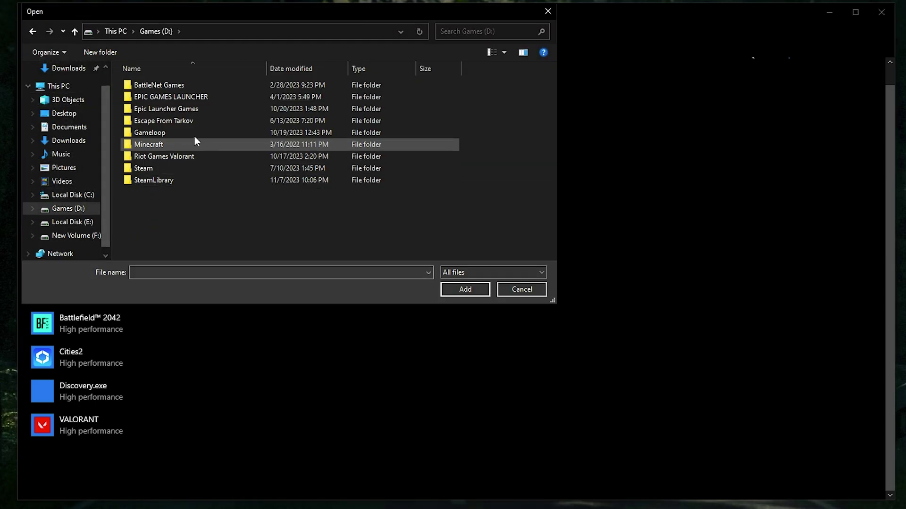
{"action": "double_click", "coordinate": [165, 110]}
{"action": "double_click", "coordinate": [159, 96]}
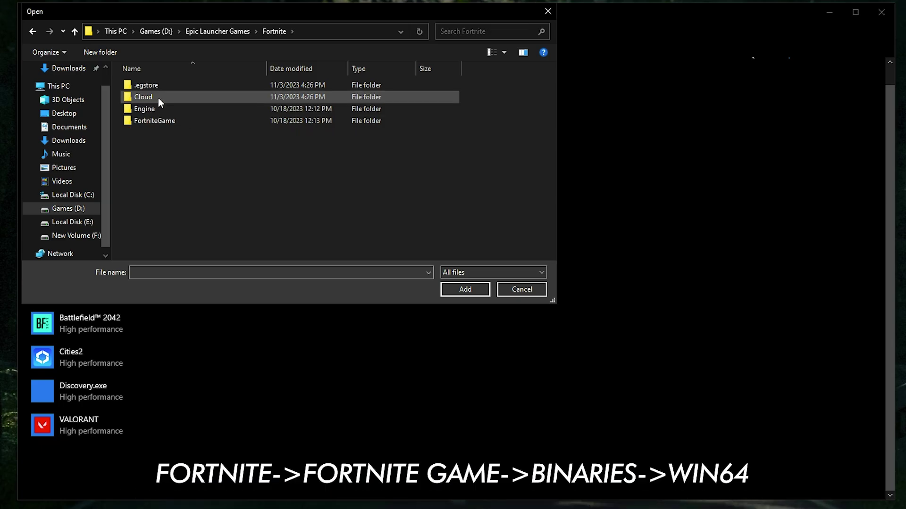
{"action": "double_click", "coordinate": [154, 120]}
{"action": "double_click", "coordinate": [145, 86]}
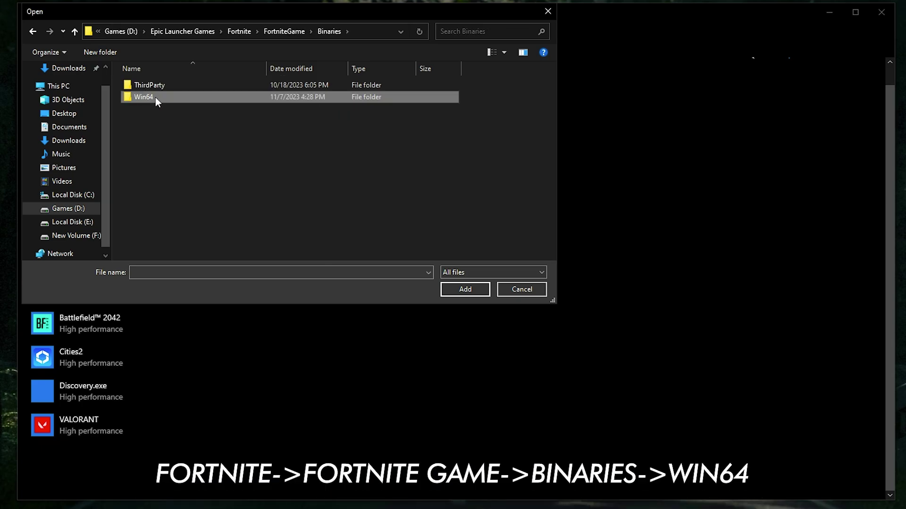
{"action": "double_click", "coordinate": [153, 97]}
{"action": "left_click", "coordinate": [189, 132]}
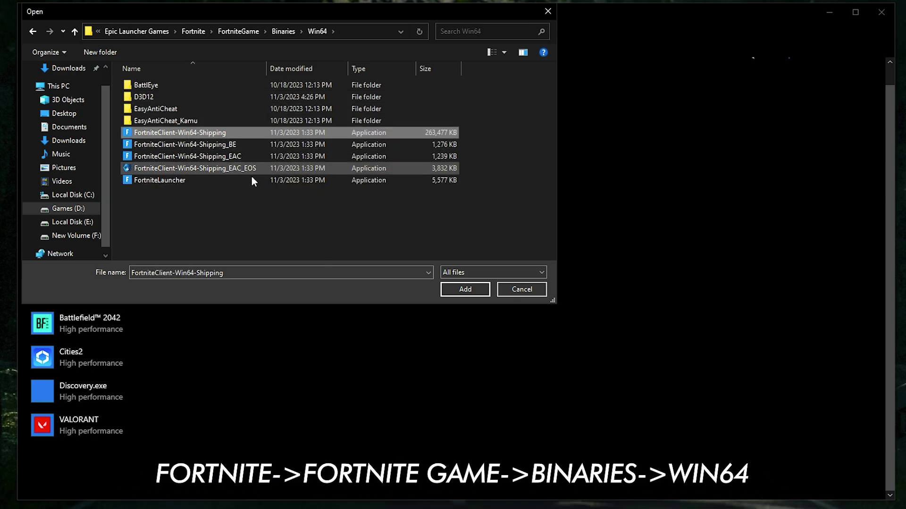
{"action": "left_click", "coordinate": [465, 287]}
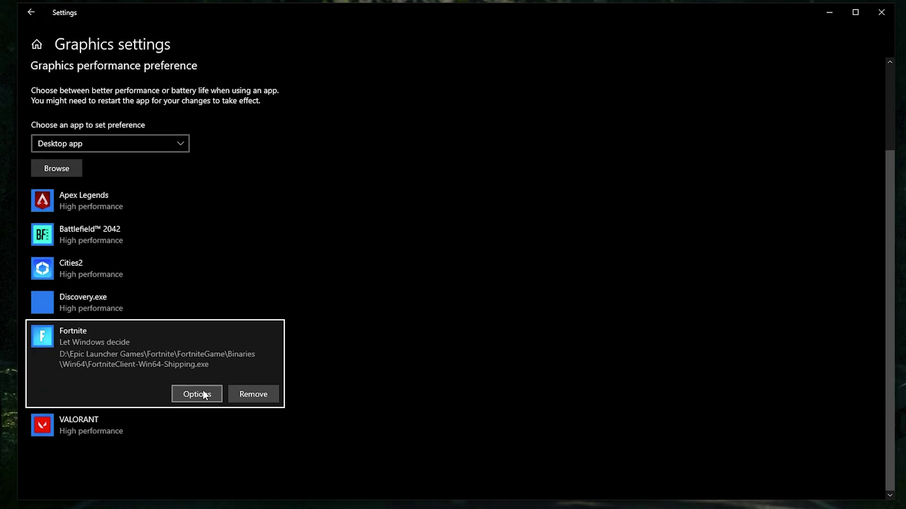
Set Fortnite's graphics preference to High performance, save it, and close Settings
{"action": "left_click", "coordinate": [204, 394]}
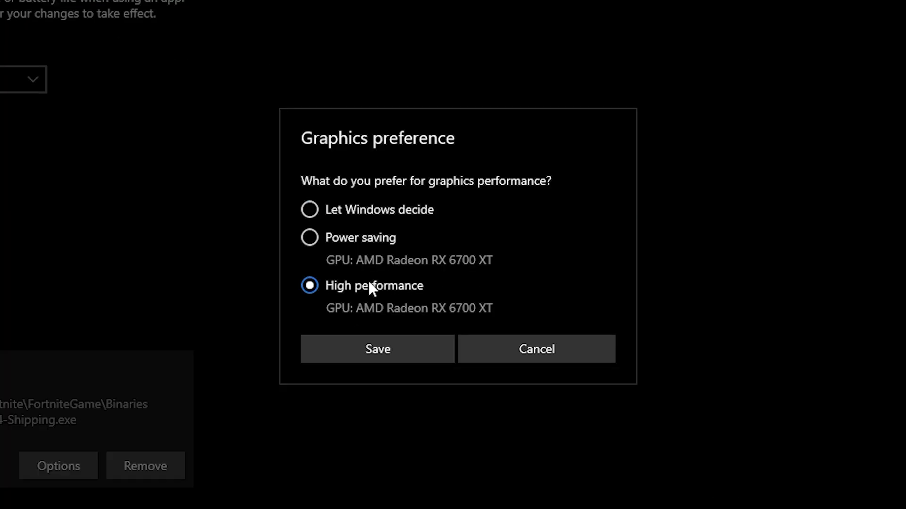
{"action": "left_click", "coordinate": [379, 351]}
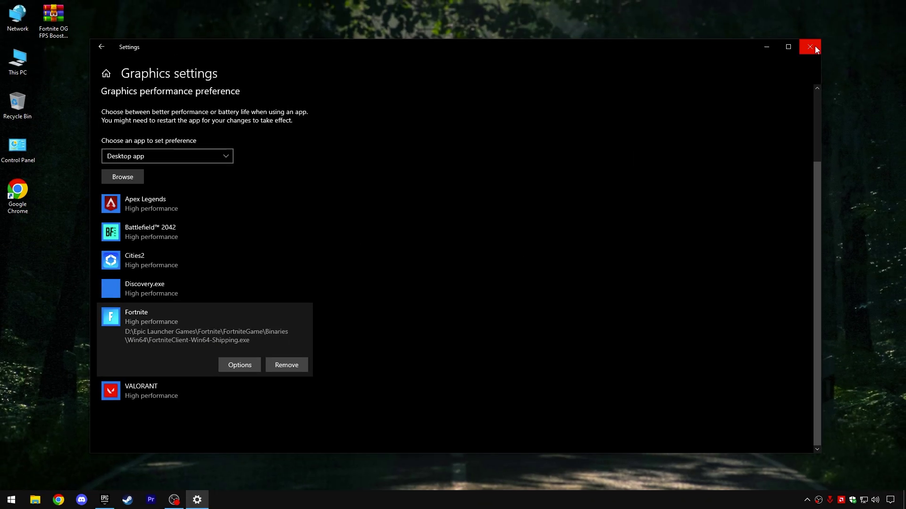
{"action": "left_click", "coordinate": [810, 46]}
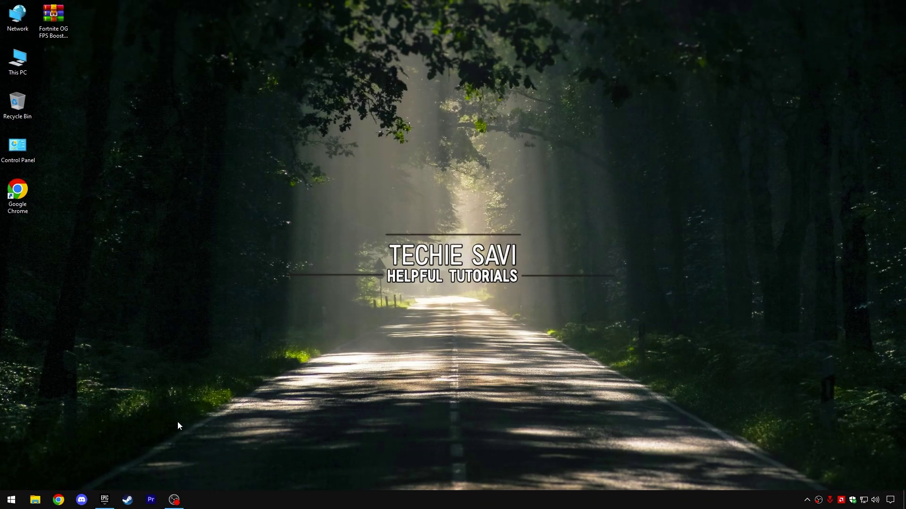
Open the AppData folder by running "appdata" from the Run dialog
{"action": "right_click", "coordinate": [10, 503]}
{"action": "left_click", "coordinate": [46, 451]}
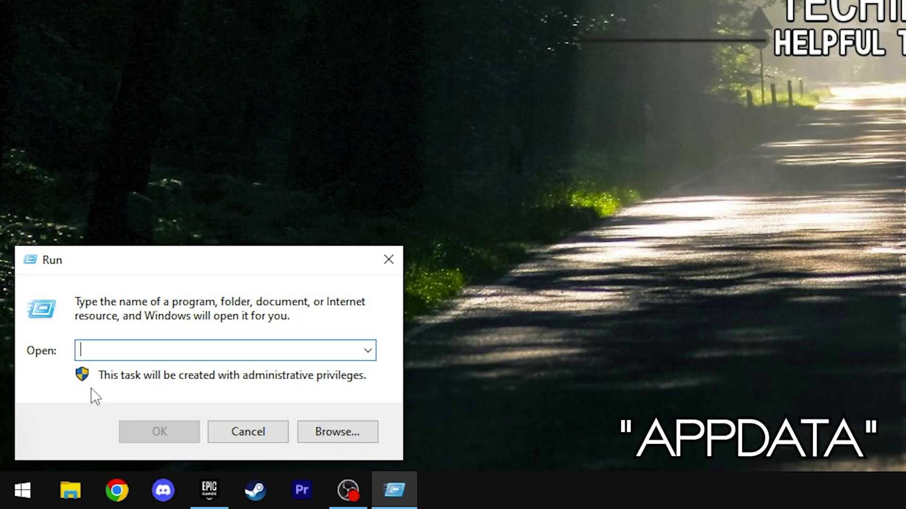
{"action": "type", "text": "appdata"}
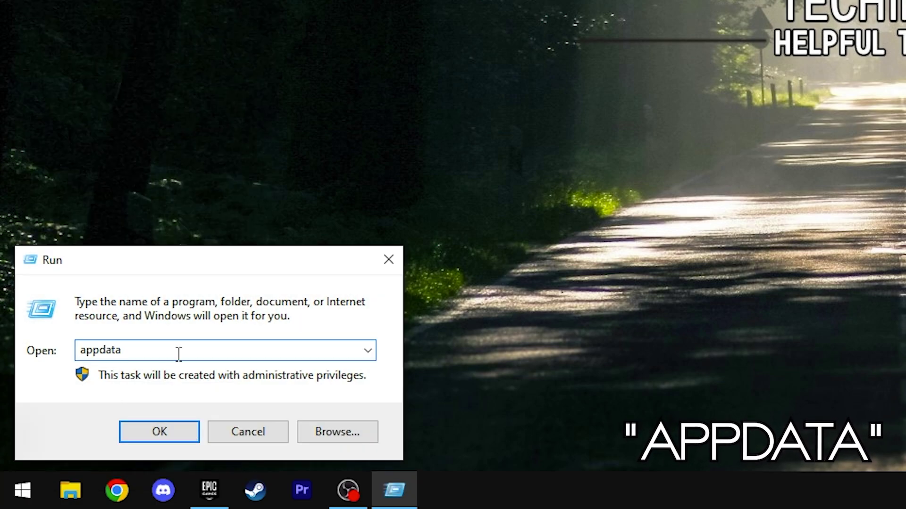
{"action": "left_click_drag", "start_coordinate": [178, 354], "coordinate": [80, 370]}
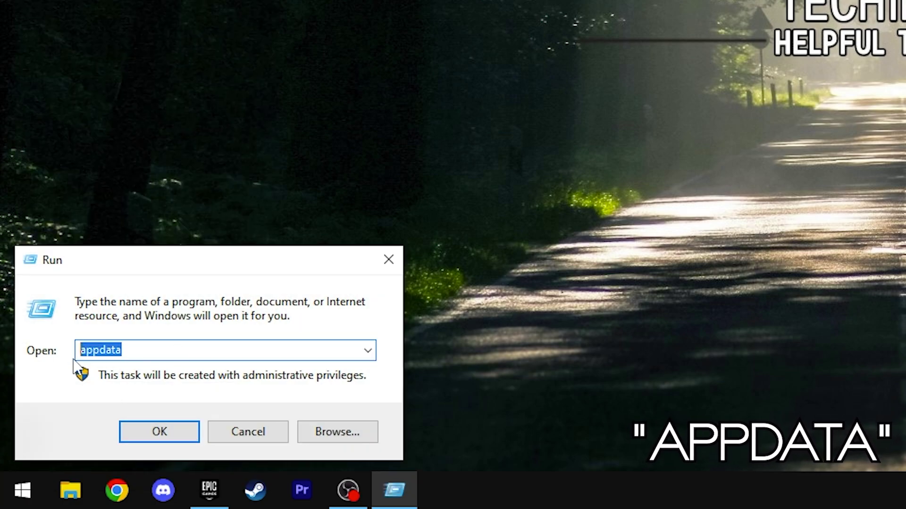
{"action": "key", "text": "End"}
{"action": "left_click", "coordinate": [172, 431]}
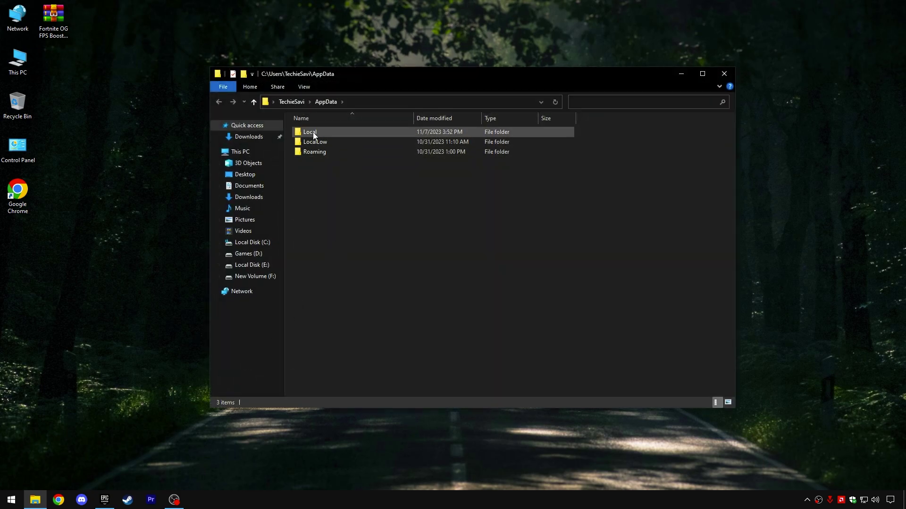
Go to the Local\FortniteGame\Saved\Config\WindowsClient folder inside AppData
{"action": "double_click", "coordinate": [313, 133]}
{"action": "scroll", "coordinate": [348, 245], "scroll_direction": "down", "scroll_amount": 7}
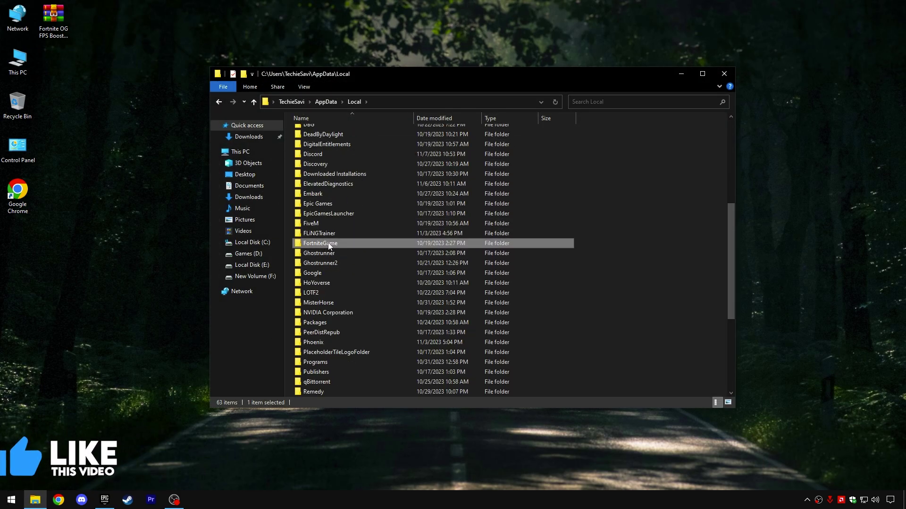
{"action": "right_click", "coordinate": [328, 243]}
{"action": "left_click", "coordinate": [351, 240]}
{"action": "double_click", "coordinate": [327, 132]}
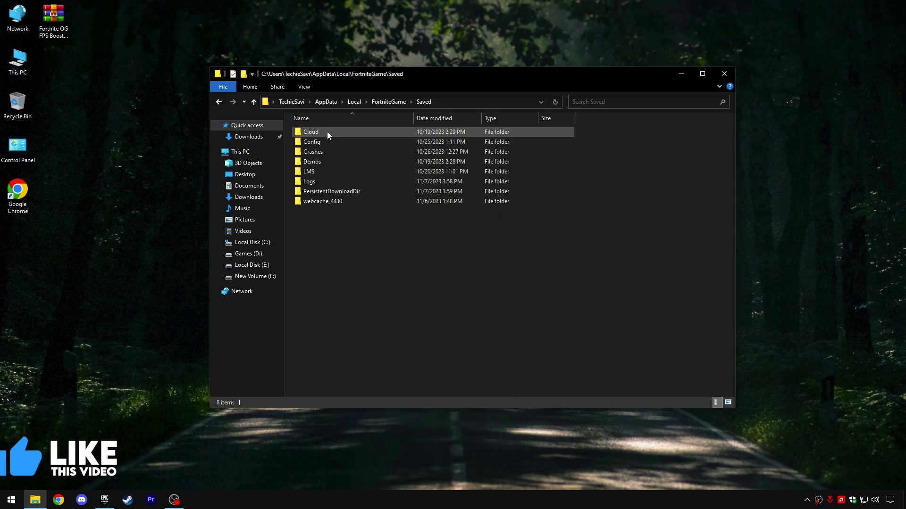
{"action": "double_click", "coordinate": [312, 141]}
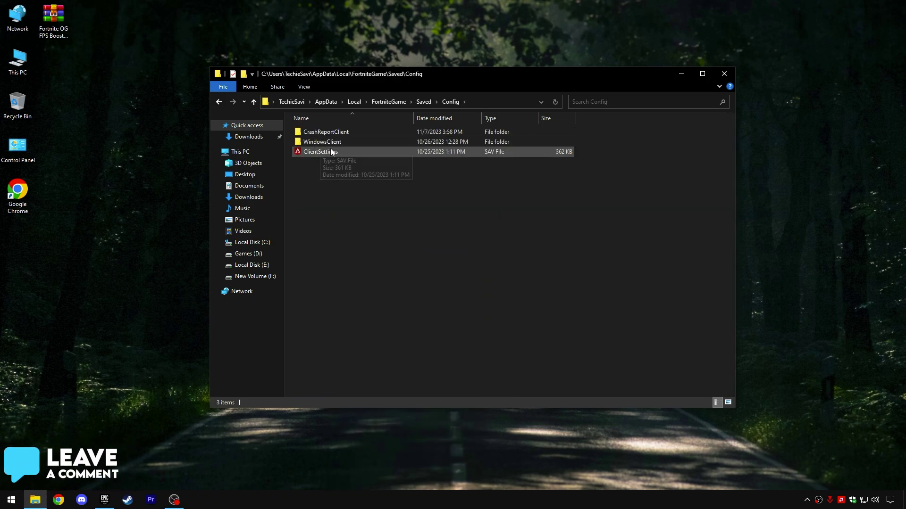
{"action": "double_click", "coordinate": [332, 143]}
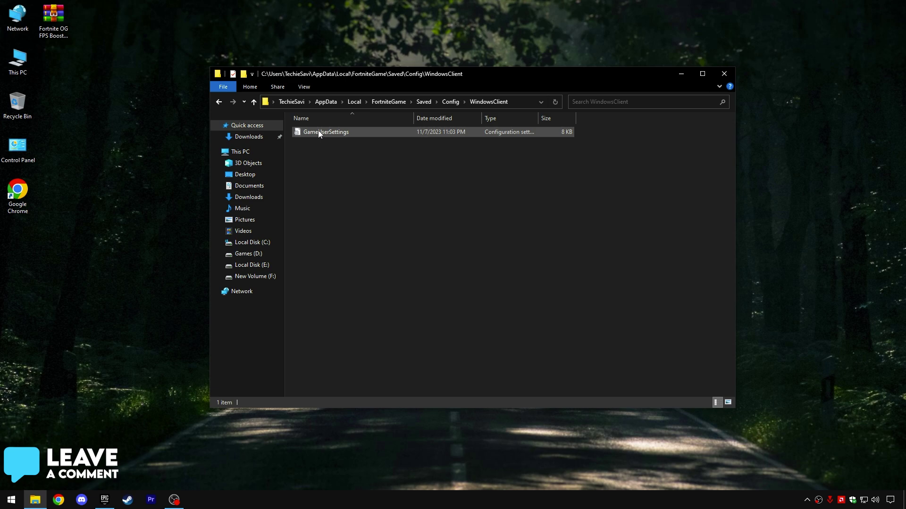
Open the GameUserSettings file and set sg.TextureQuality, sg.EffectsQuality, sg.FoliageQuality and sg.ShadingQuality to 0 under [ScalabilityGroups]
{"action": "right_click", "coordinate": [318, 131]}
{"action": "left_click", "coordinate": [344, 144]}
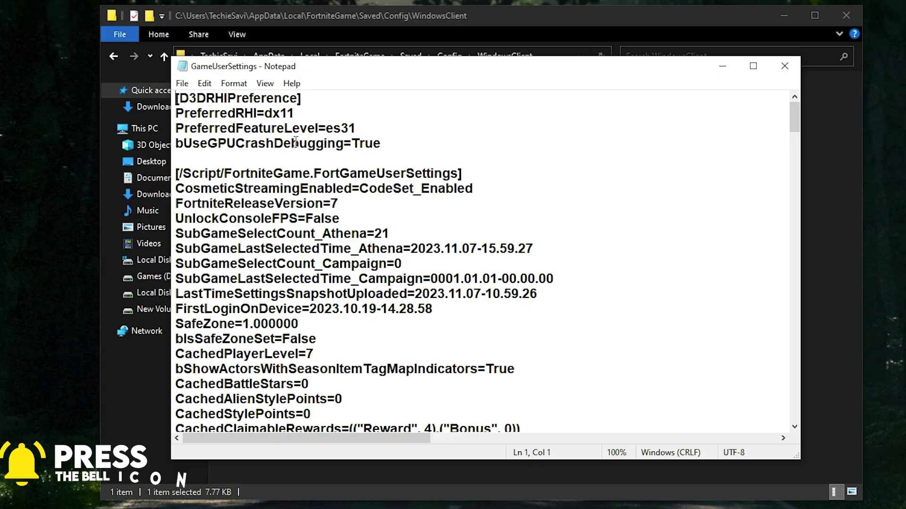
{"action": "left_click_drag", "start_coordinate": [799, 118], "coordinate": [796, 376]}
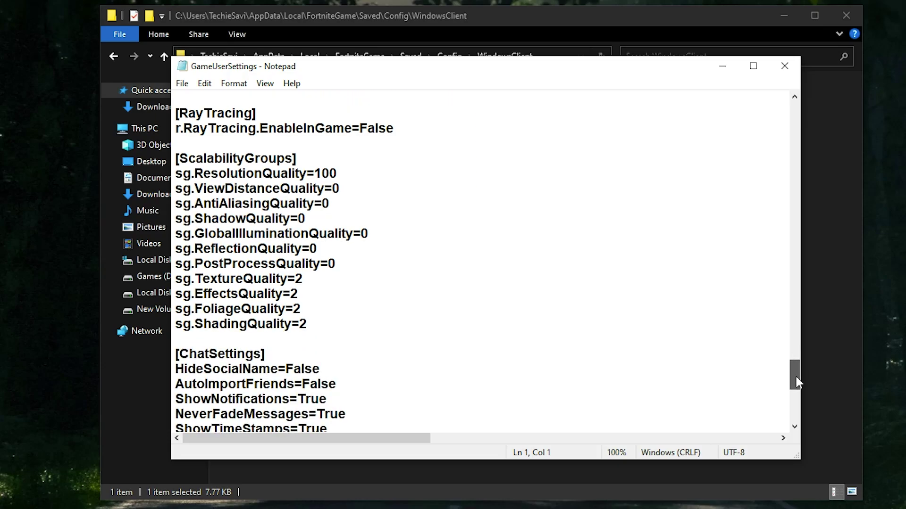
{"action": "left_click", "coordinate": [322, 326]}
{"action": "left_click_drag", "start_coordinate": [322, 325], "coordinate": [195, 264]}
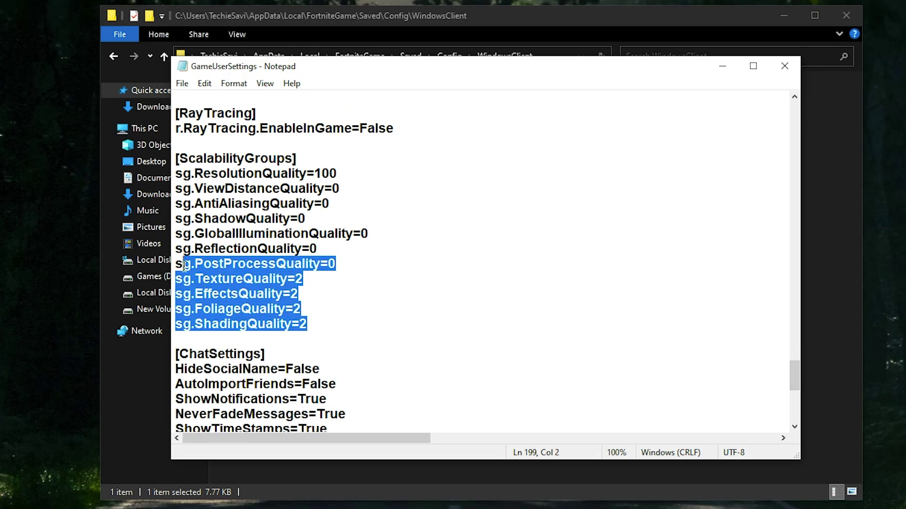
{"action": "left_click", "coordinate": [317, 281]}
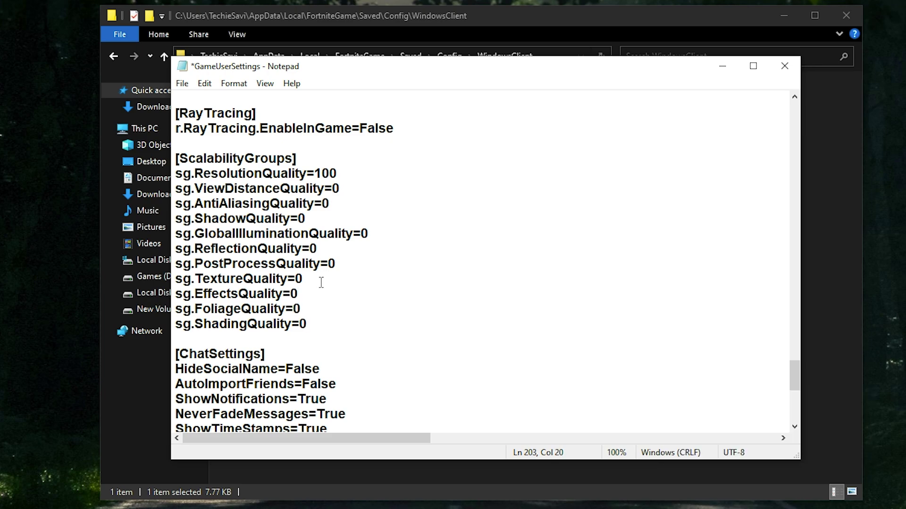
Review the edited ScalabilityGroups quality lines, save the GameUserSettings file and close it
{"action": "left_click_drag", "start_coordinate": [314, 327], "coordinate": [175, 188]}
{"action": "left_click", "coordinate": [186, 203]}
{"action": "left_click_drag", "start_coordinate": [319, 329], "coordinate": [195, 263]}
{"action": "left_click", "coordinate": [195, 264]}
{"action": "left_click", "coordinate": [182, 83]}
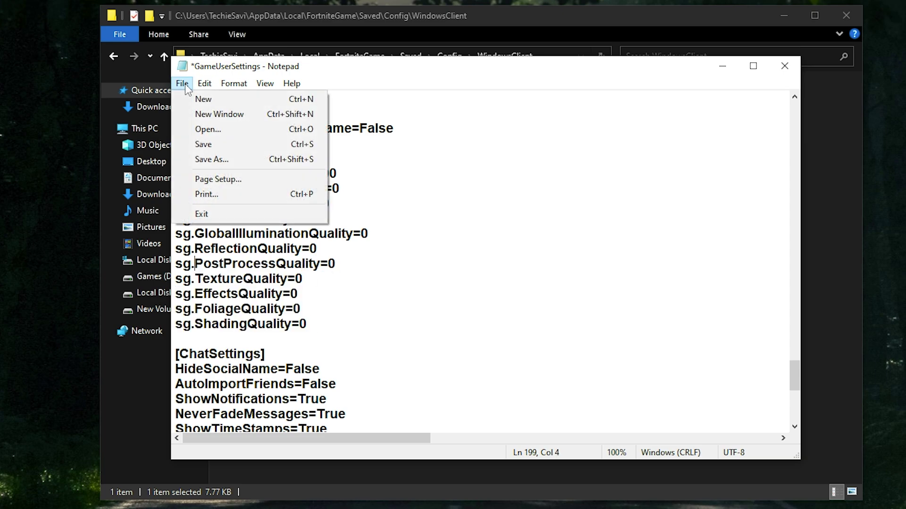
{"action": "left_click", "coordinate": [203, 144]}
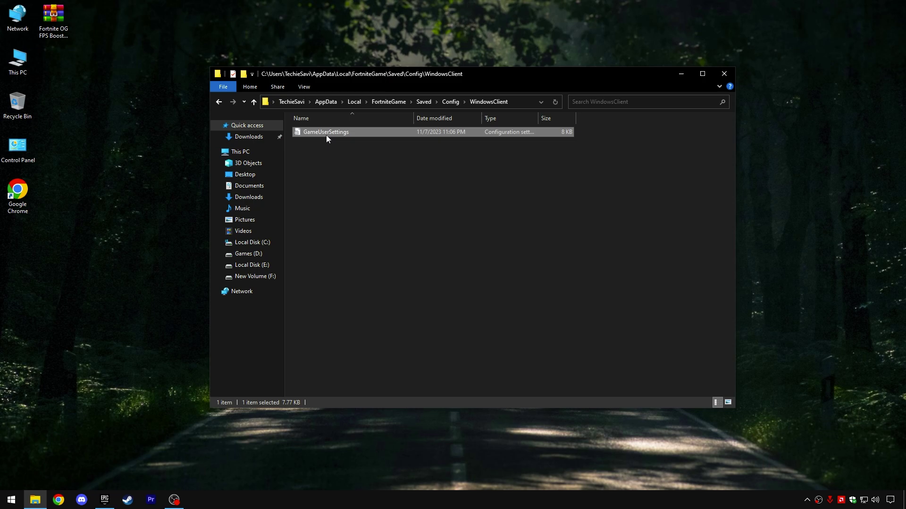
Make the GameUserSettings file read-only in its properties and close the WindowsClient folder window
{"action": "right_click", "coordinate": [327, 135]}
{"action": "left_click", "coordinate": [370, 366]}
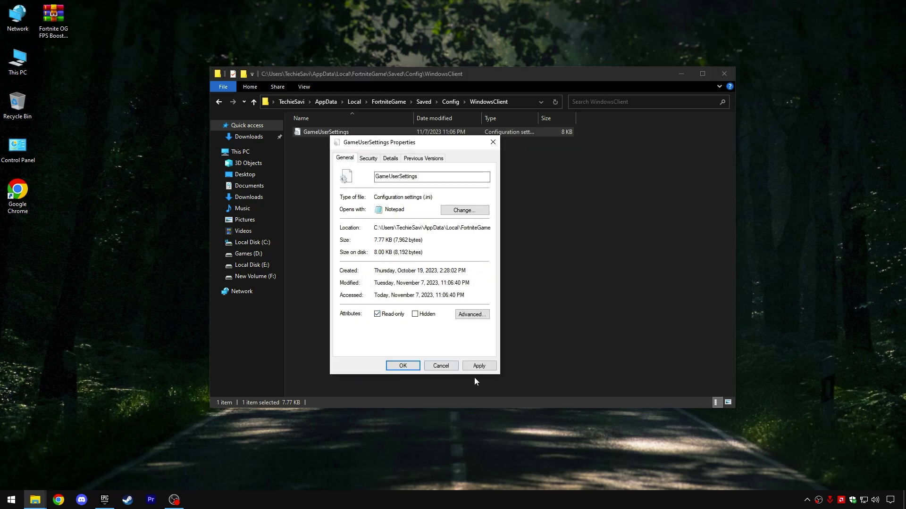
{"action": "left_click", "coordinate": [403, 366]}
{"action": "left_click", "coordinate": [724, 77]}
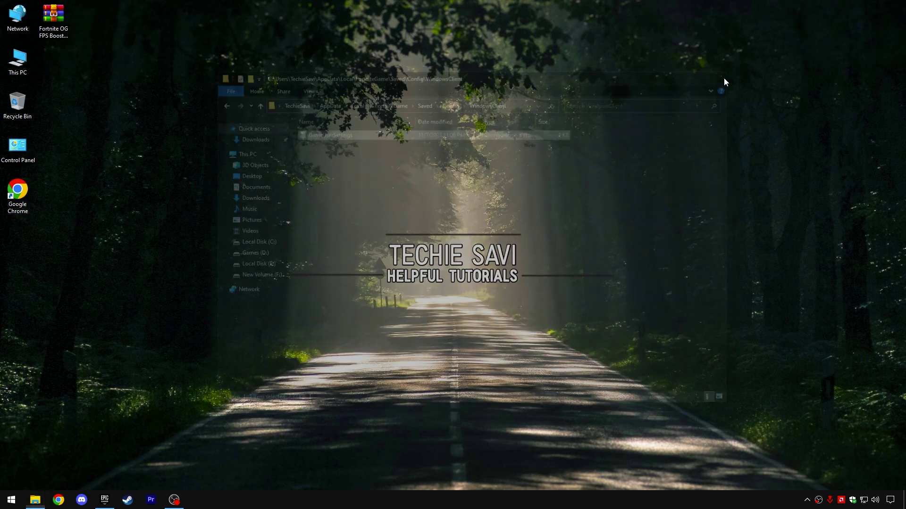
Open Windows Settings, check the Game Bar option in the Gaming category, and turn on Game Mode
{"action": "right_click", "coordinate": [13, 503]}
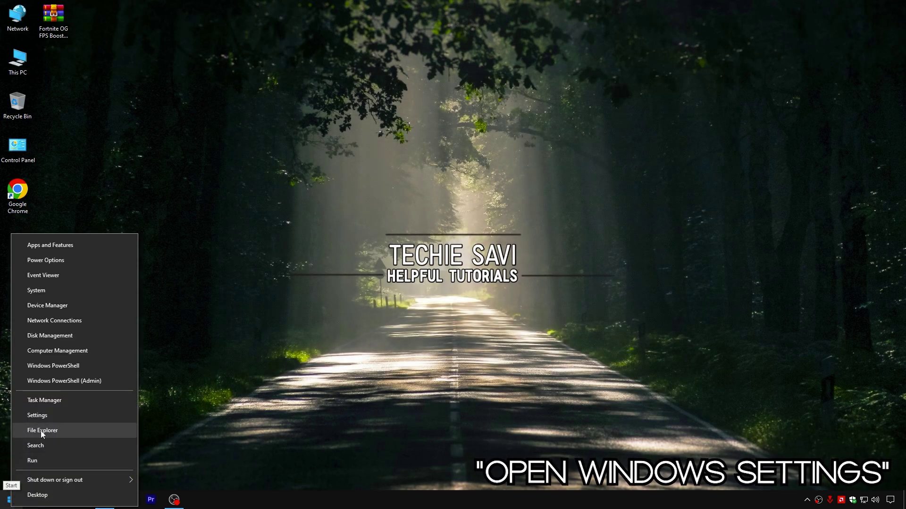
{"action": "left_click", "coordinate": [47, 412]}
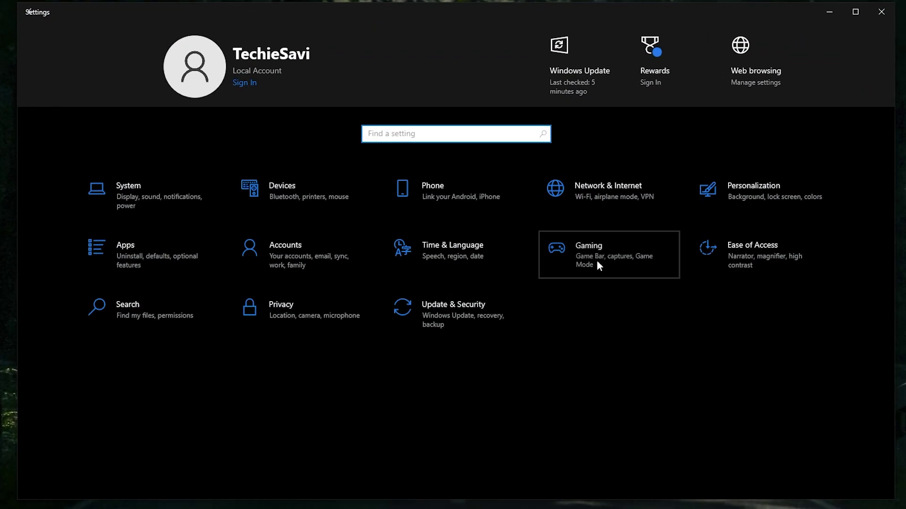
{"action": "left_click", "coordinate": [598, 265]}
{"action": "left_click", "coordinate": [244, 161]}
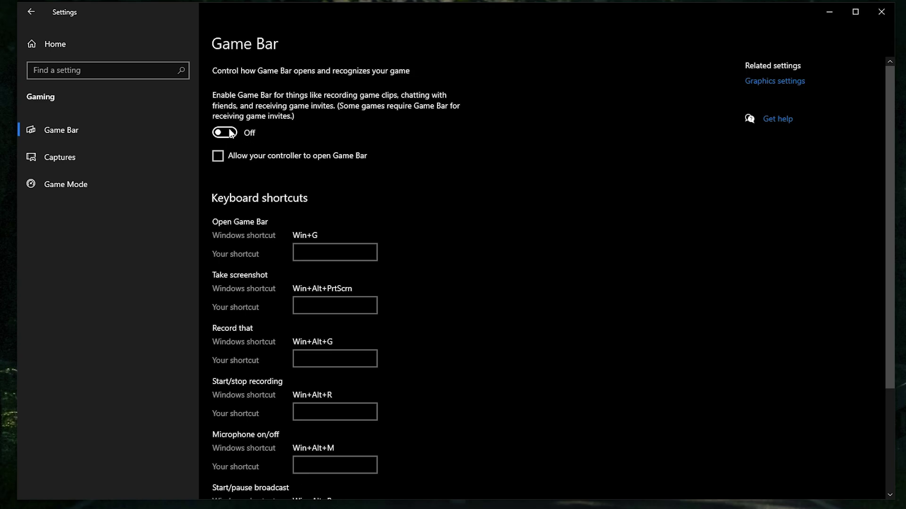
{"action": "left_click", "coordinate": [107, 184]}
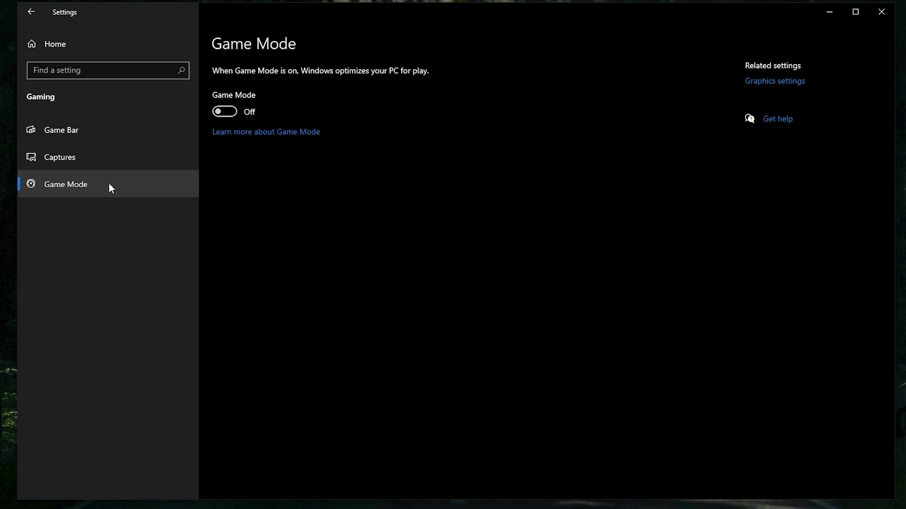
{"action": "left_click", "coordinate": [225, 111]}
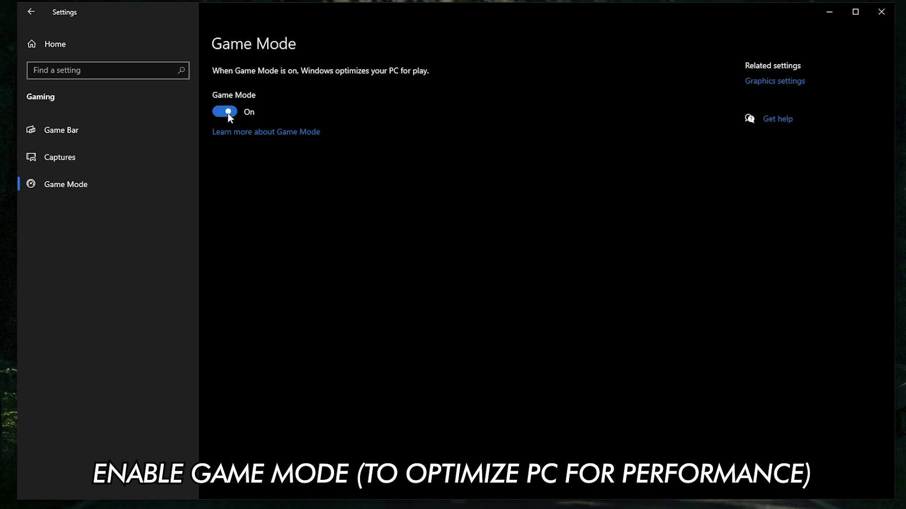
Stop all apps from running in the background in the Windows privacy settings
{"action": "left_click", "coordinate": [67, 52]}
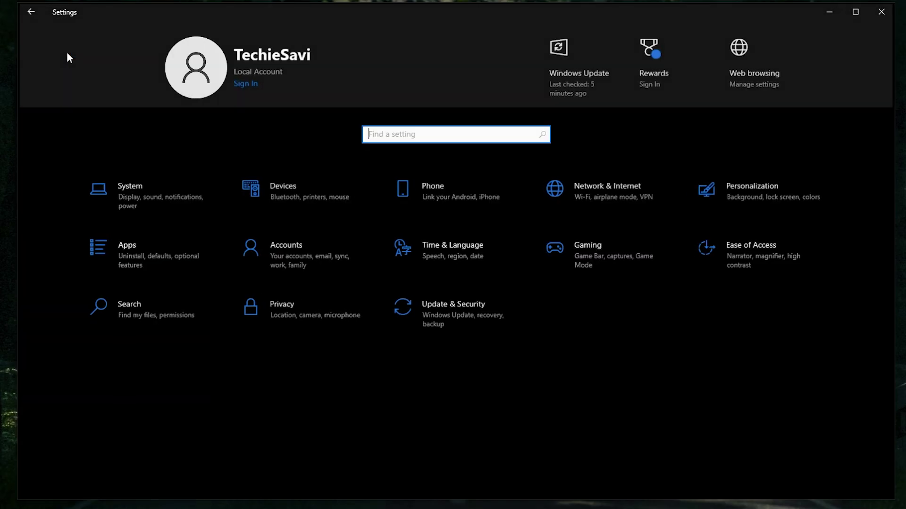
{"action": "left_click", "coordinate": [276, 324]}
{"action": "left_click_drag", "start_coordinate": [192, 197], "coordinate": [200, 372]}
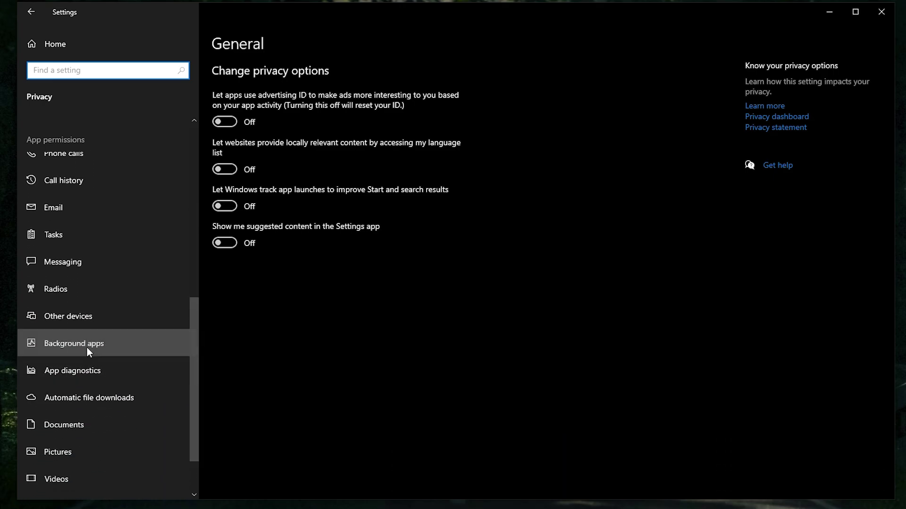
{"action": "left_click", "coordinate": [87, 347]}
{"action": "scroll", "coordinate": [891, 240], "scroll_direction": "down", "scroll_amount": 1}
{"action": "left_click_drag", "start_coordinate": [892, 241], "coordinate": [886, 220]}
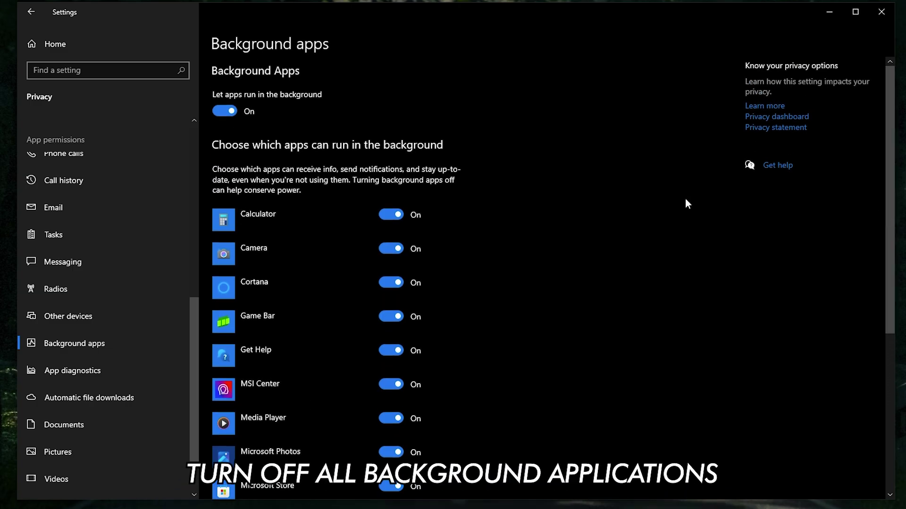
{"action": "left_click", "coordinate": [221, 113]}
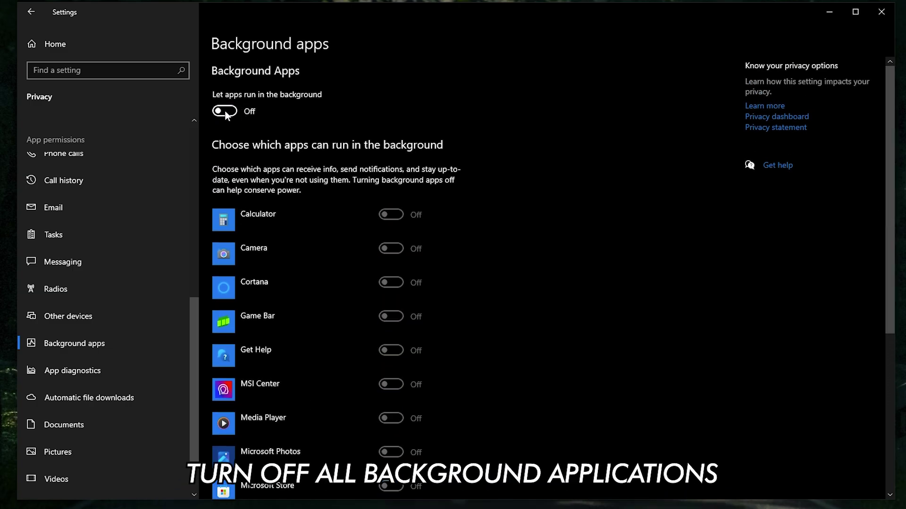
Open the Performance Options through the advanced system settings on the System About page
{"action": "left_click", "coordinate": [65, 45]}
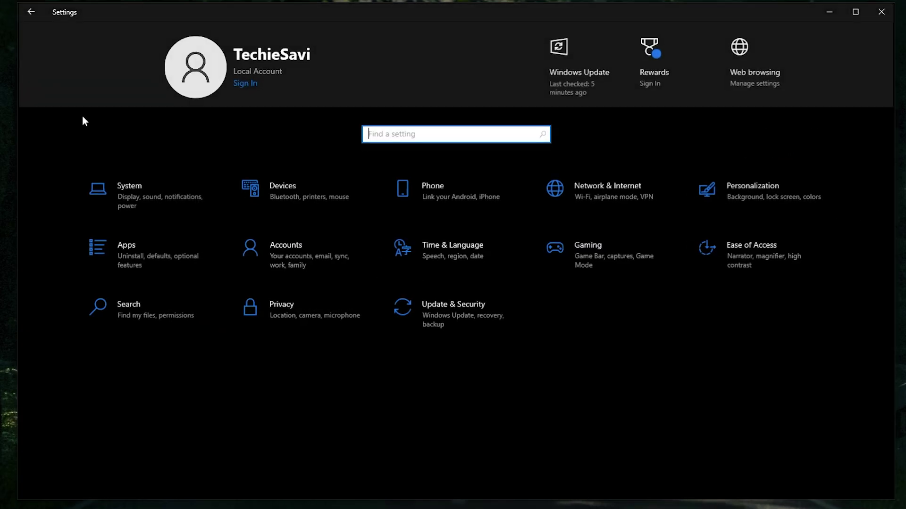
{"action": "left_click", "coordinate": [116, 190]}
{"action": "scroll", "coordinate": [191, 210], "scroll_direction": "down", "scroll_amount": 1}
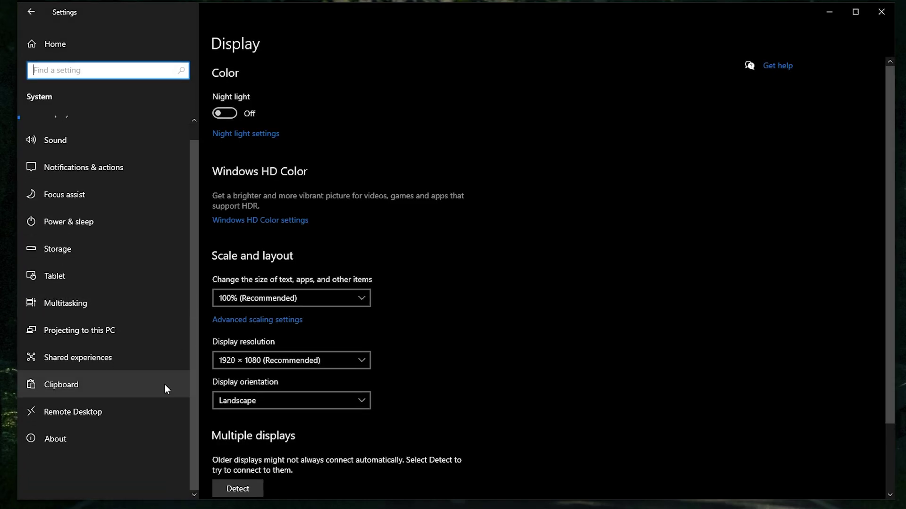
{"action": "left_click", "coordinate": [75, 444]}
{"action": "left_click", "coordinate": [802, 169]}
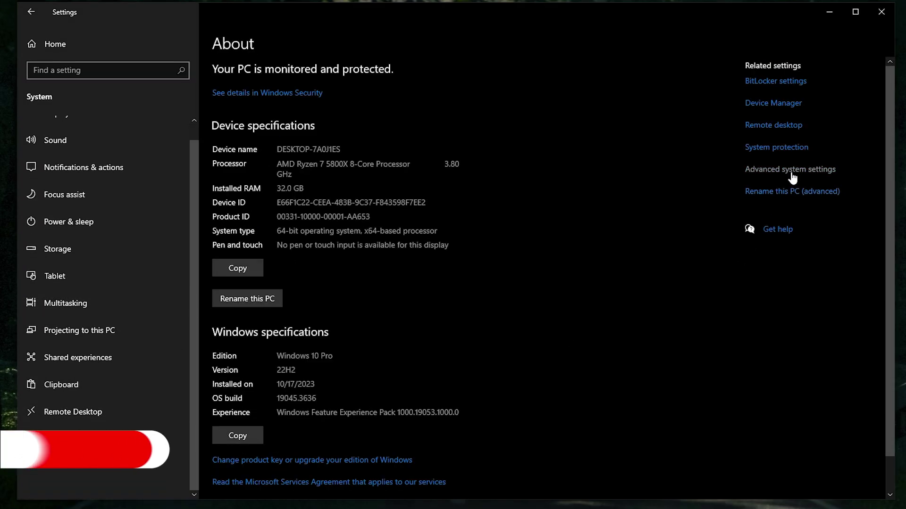
{"action": "left_click_drag", "start_coordinate": [175, 95], "coordinate": [270, 42]}
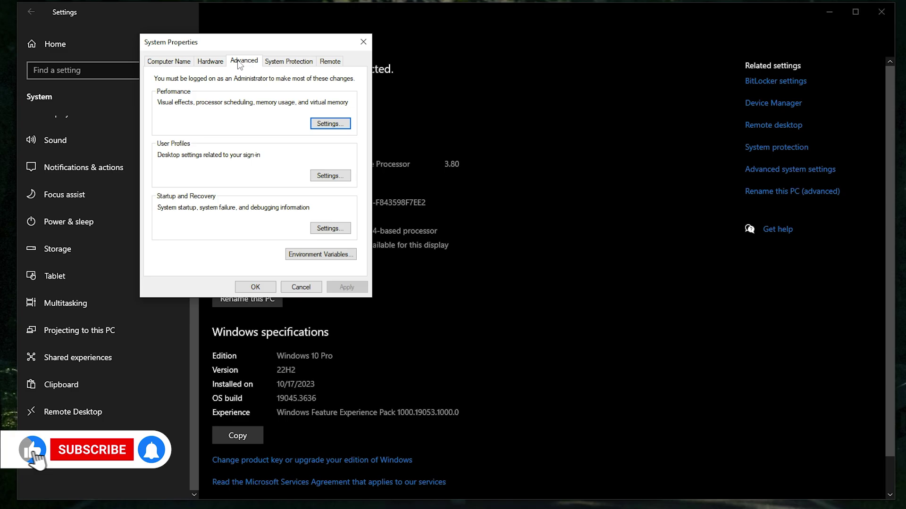
{"action": "left_click", "coordinate": [326, 124]}
{"action": "left_click_drag", "start_coordinate": [283, 85], "coordinate": [515, 37]}
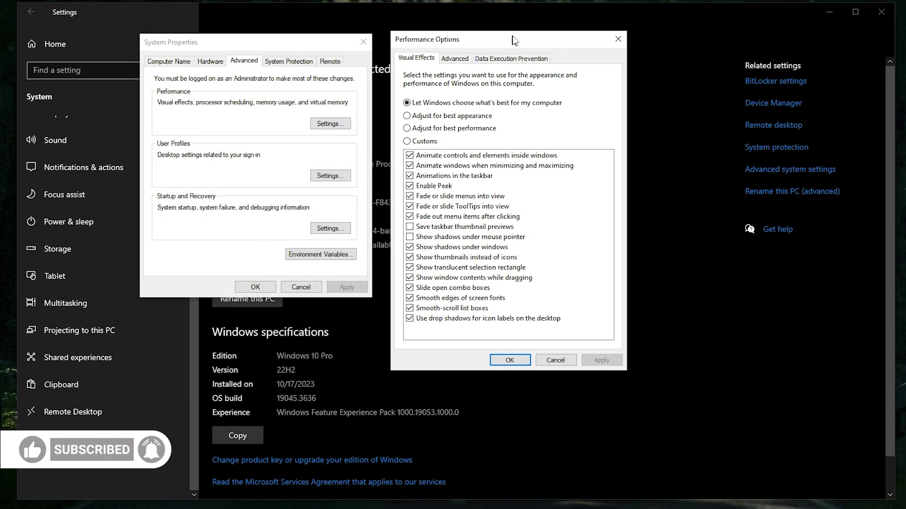
Enable only window minimize/maximize animation, window contents while dragging and smooth screen font edges as visual effects, apply them, and close System Properties and Settings
{"action": "left_click", "coordinate": [411, 166]}
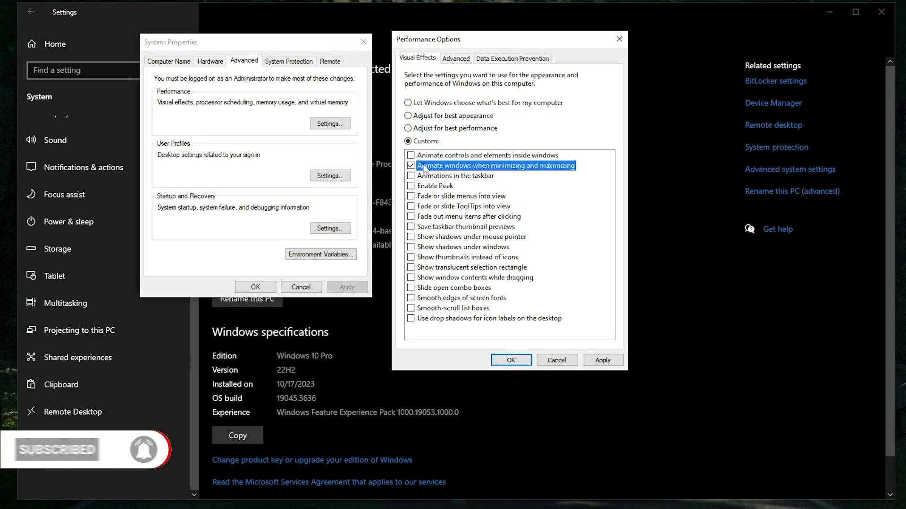
{"action": "left_click", "coordinate": [410, 298]}
{"action": "left_click", "coordinate": [411, 278]}
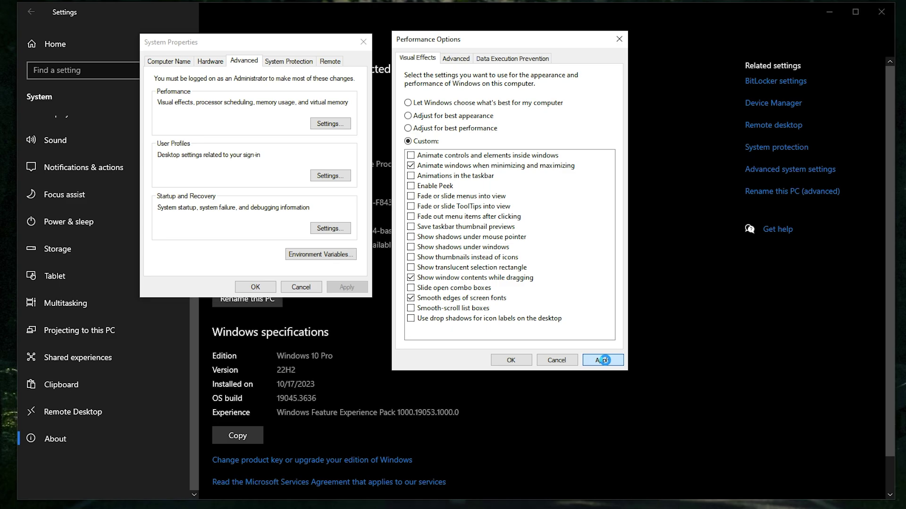
{"action": "left_click", "coordinate": [604, 360]}
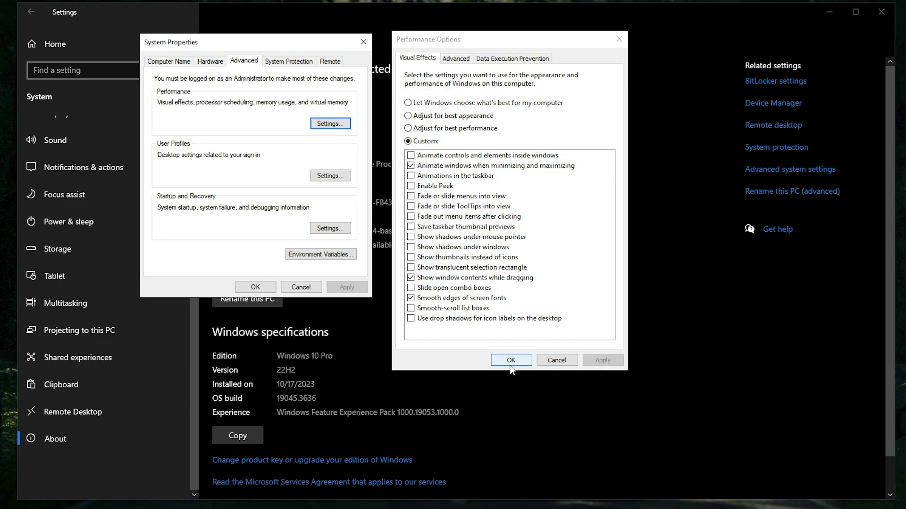
{"action": "left_click", "coordinate": [496, 361]}
{"action": "left_click", "coordinate": [255, 287]}
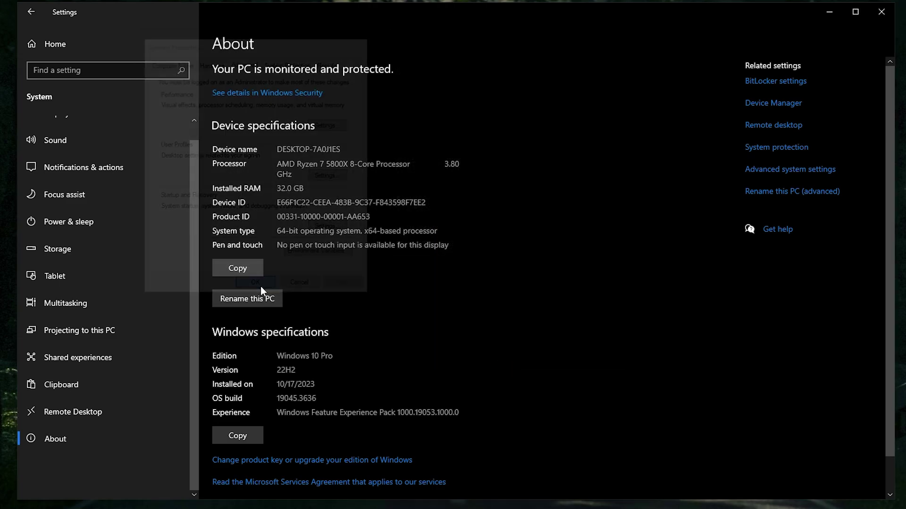
{"action": "left_click", "coordinate": [806, 54]}
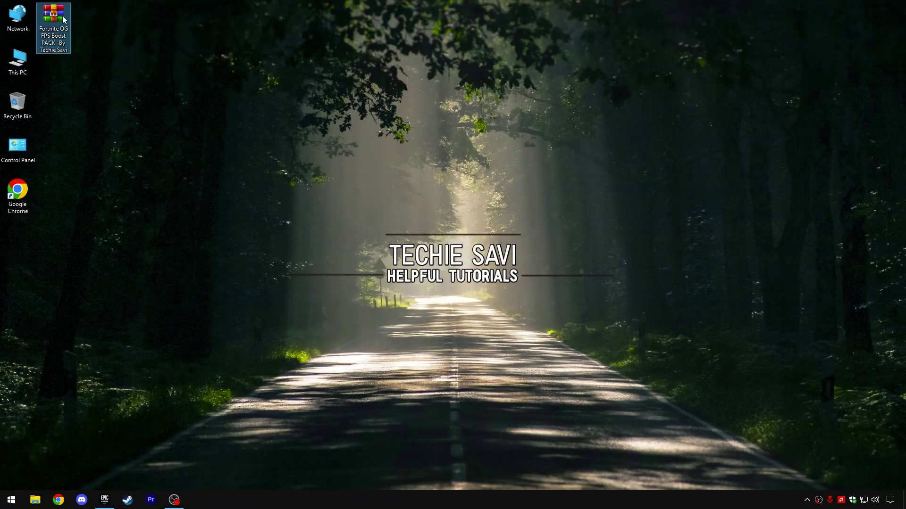
Extract the Fortnite OG FPS Boost PACK folder from its RAR archive to the desktop and close WinRAR
{"action": "left_click_drag", "start_coordinate": [393, 159], "coordinate": [384, 148]}
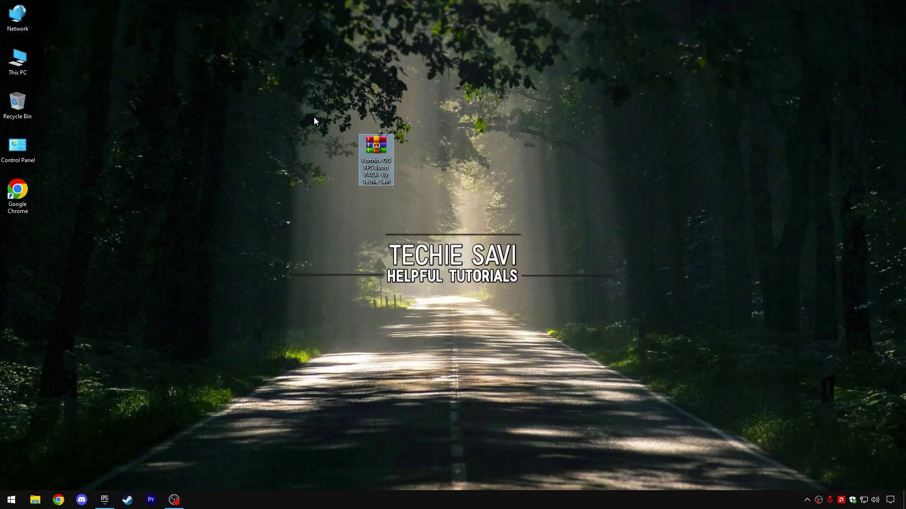
{"action": "right_click", "coordinate": [378, 168]}
{"action": "left_click", "coordinate": [396, 174]}
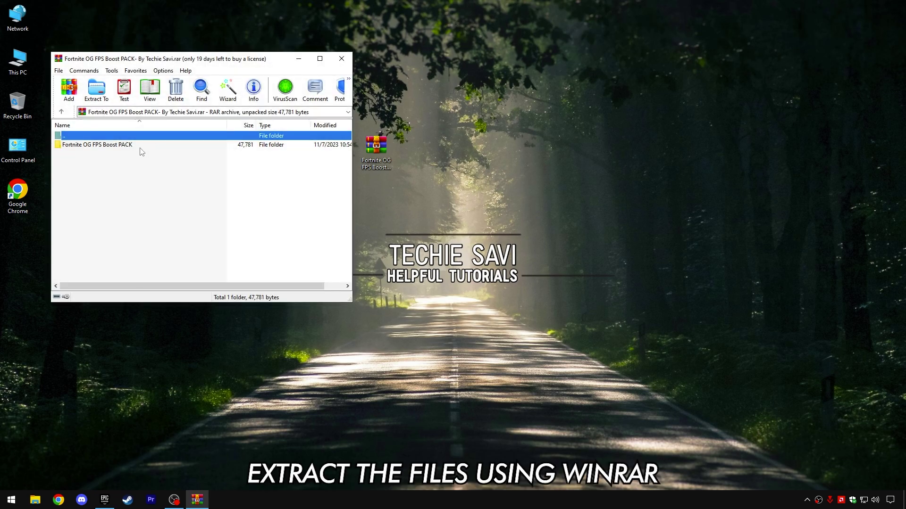
{"action": "left_click", "coordinate": [122, 146]}
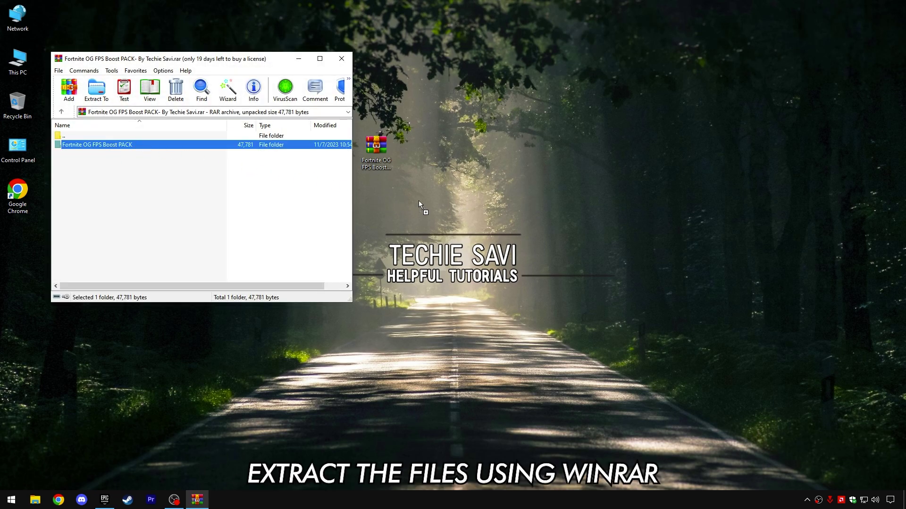
{"action": "left_click_drag", "start_coordinate": [420, 203], "coordinate": [421, 201]}
{"action": "left_click", "coordinate": [342, 59]}
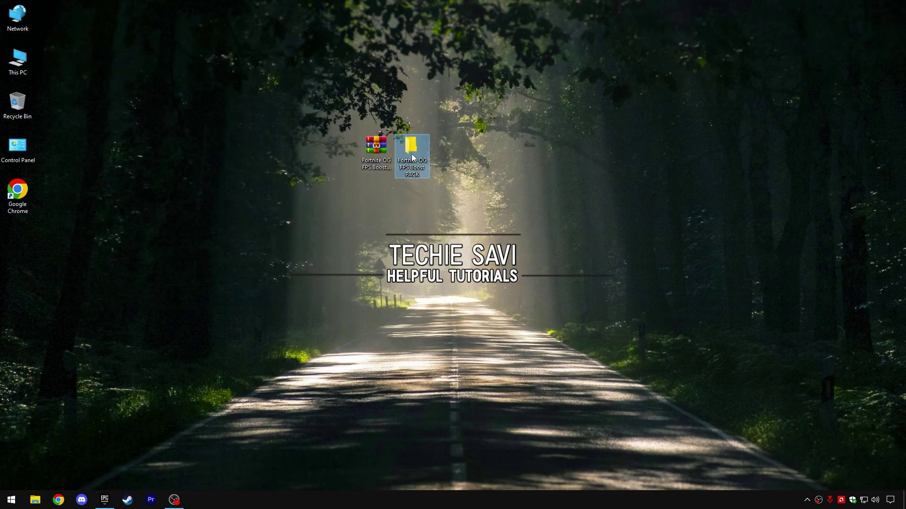
Open the extracted Fortnite OG FPS Boost PACK folder and go to its 1 Basic Reg Optimization subfolder
{"action": "right_click", "coordinate": [412, 158]}
{"action": "left_click", "coordinate": [437, 162]}
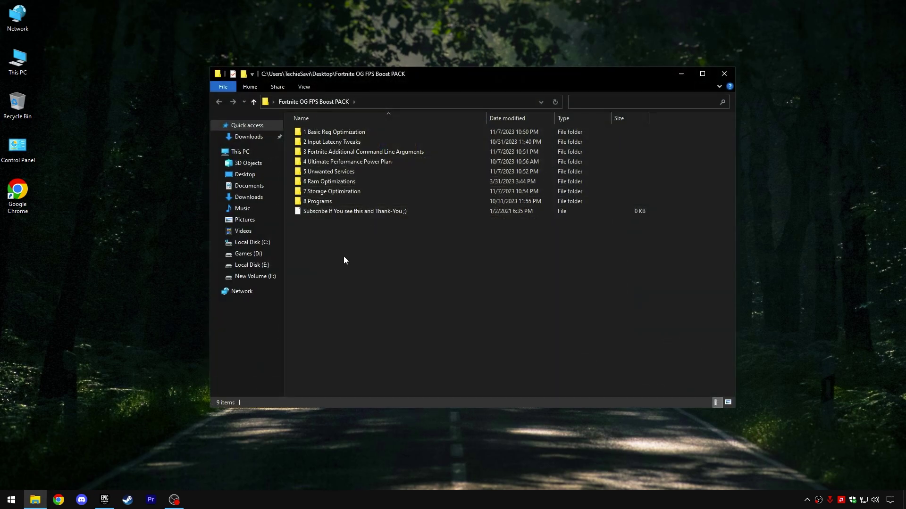
{"action": "left_click_drag", "start_coordinate": [344, 257], "coordinate": [430, 132]}
{"action": "left_click", "coordinate": [389, 231]}
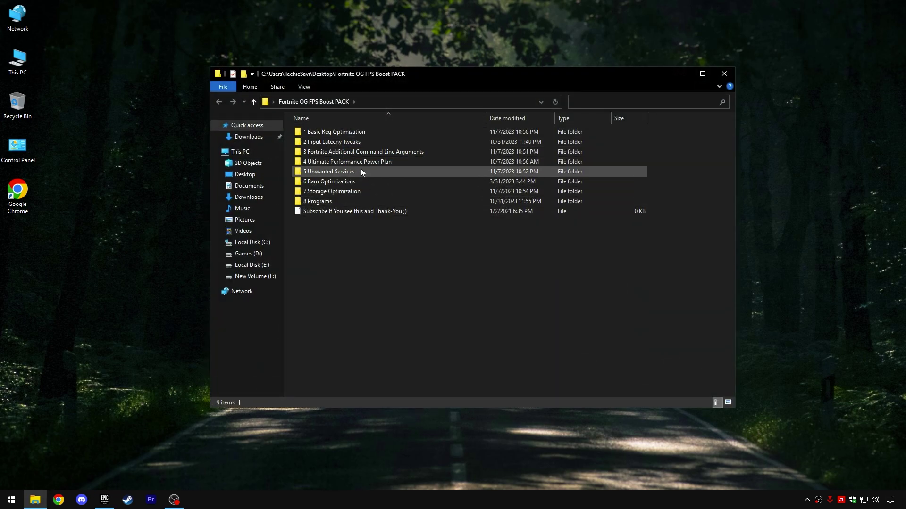
{"action": "right_click", "coordinate": [344, 134]}
{"action": "left_click", "coordinate": [349, 134]}
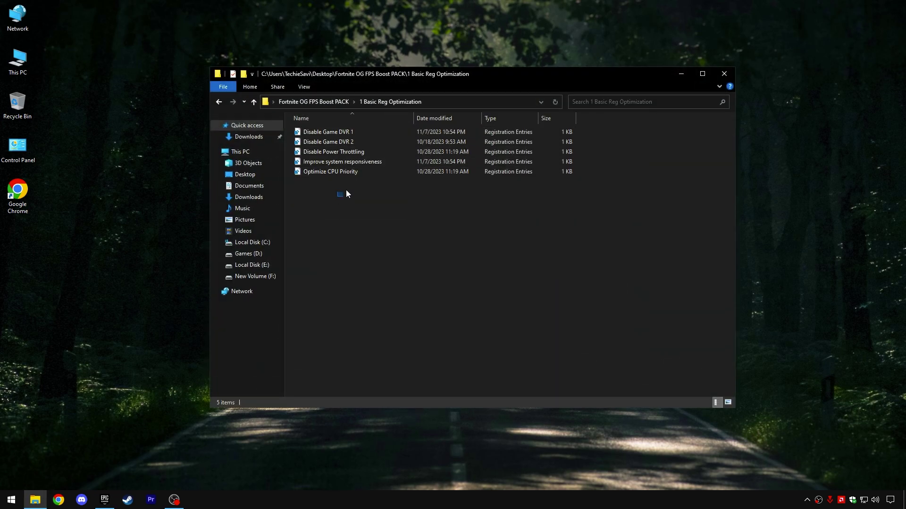
Merge the Disable Game DVR 1 and Disable Game DVR 2 entries into the Windows registry
{"action": "left_click_drag", "start_coordinate": [346, 189], "coordinate": [363, 167]}
{"action": "left_click", "coordinate": [334, 132]}
{"action": "right_click", "coordinate": [347, 133]}
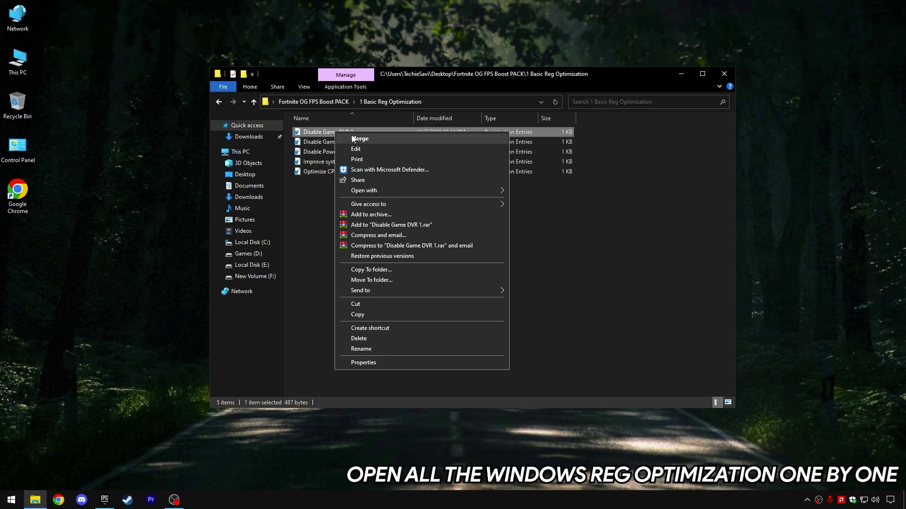
{"action": "left_click", "coordinate": [372, 137]}
{"action": "left_click", "coordinate": [522, 264]}
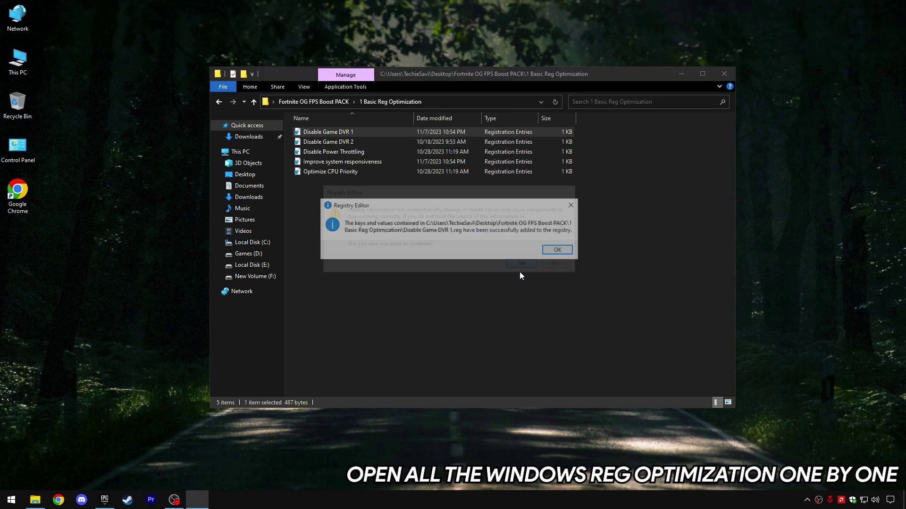
{"action": "left_click", "coordinate": [547, 250]}
{"action": "left_click", "coordinate": [333, 142]}
{"action": "key", "text": "Return"}
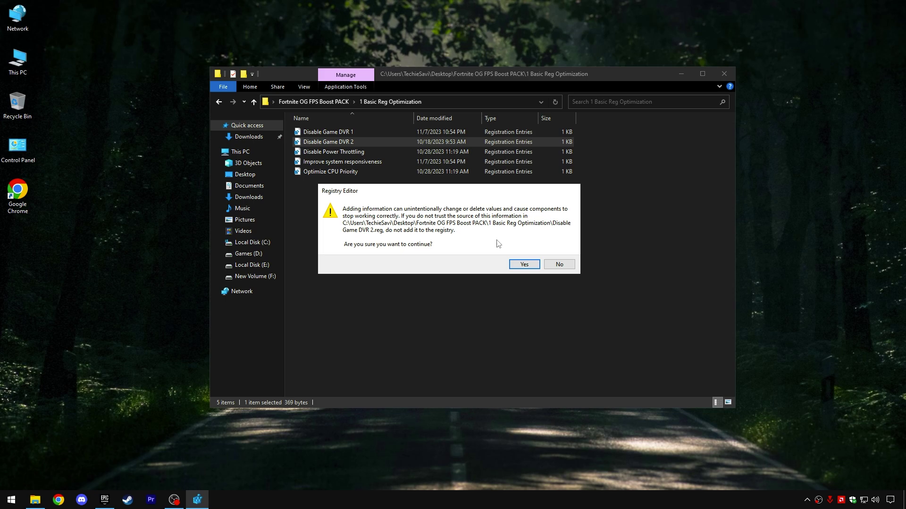
{"action": "left_click", "coordinate": [524, 264]}
{"action": "left_click", "coordinate": [558, 250]}
Merge the Disable Power Throttling and Improve system responsiveness entries into the registry
{"action": "right_click", "coordinate": [352, 152]}
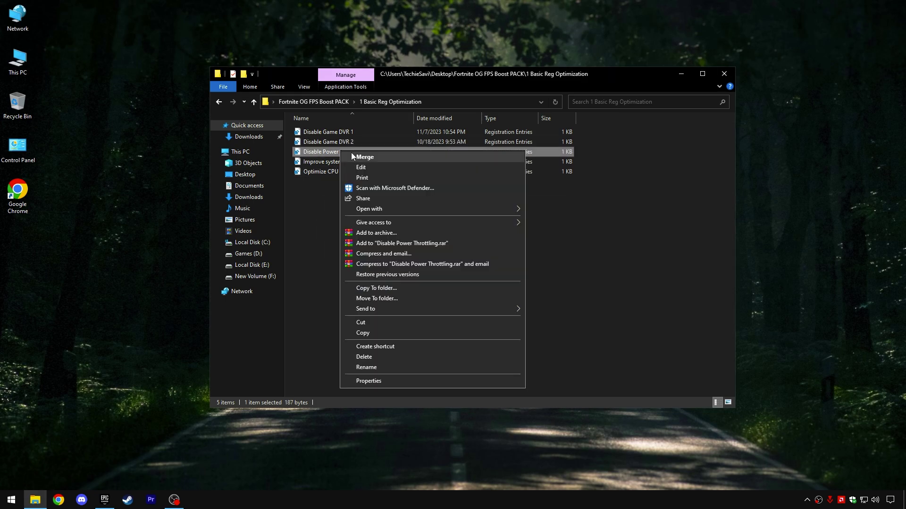
{"action": "left_click", "coordinate": [373, 157]}
{"action": "left_click", "coordinate": [523, 265]}
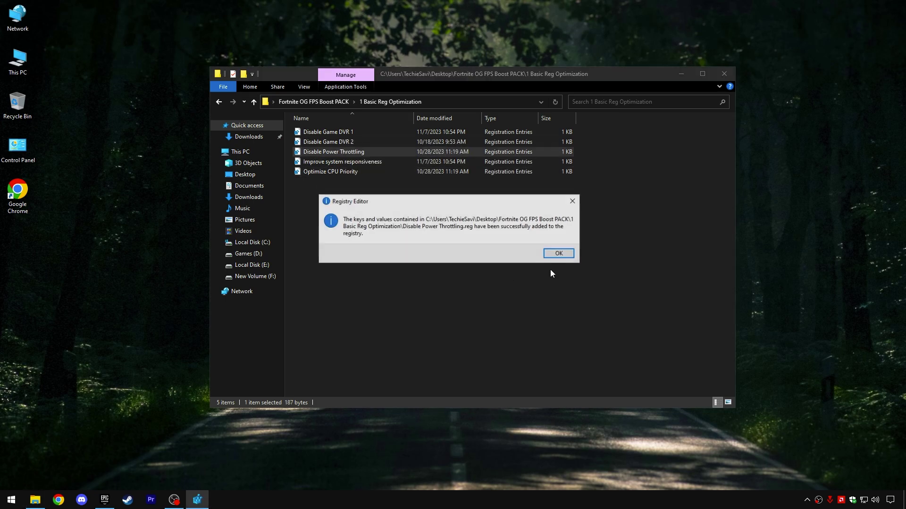
{"action": "left_click", "coordinate": [557, 256]}
{"action": "right_click", "coordinate": [351, 161]}
{"action": "left_click", "coordinate": [373, 166]}
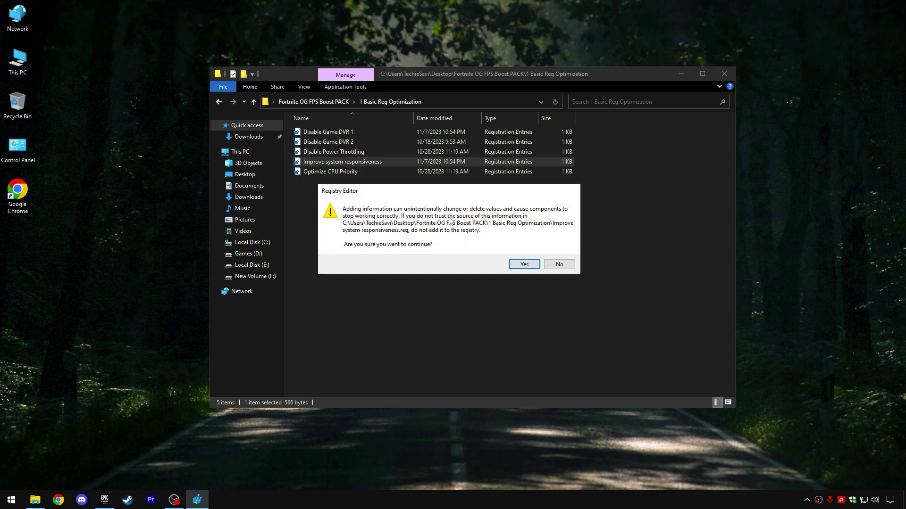
{"action": "left_click", "coordinate": [524, 264]}
{"action": "left_click", "coordinate": [556, 308]}
Merge the Optimize CPU Priority entry into the registry
{"action": "left_click", "coordinate": [330, 171]}
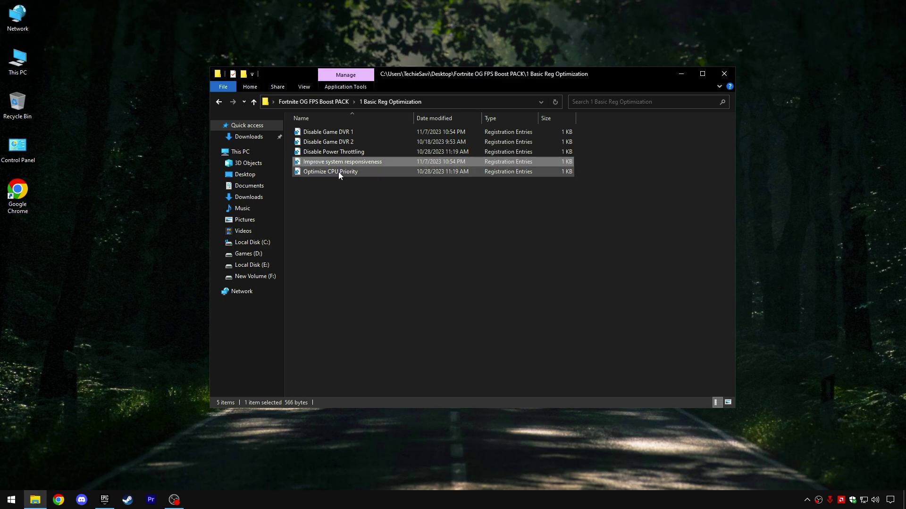
{"action": "key", "text": "Return"}
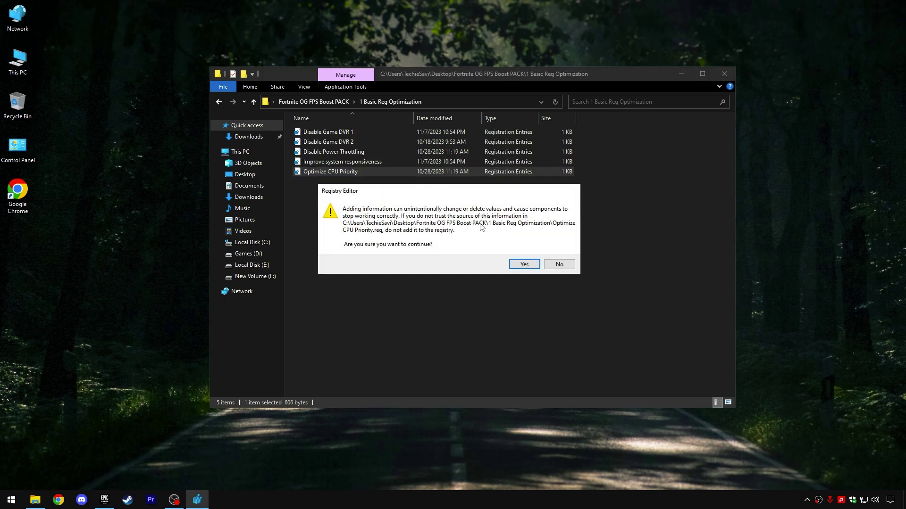
{"action": "left_click", "coordinate": [523, 264]}
{"action": "left_click", "coordinate": [559, 258]}
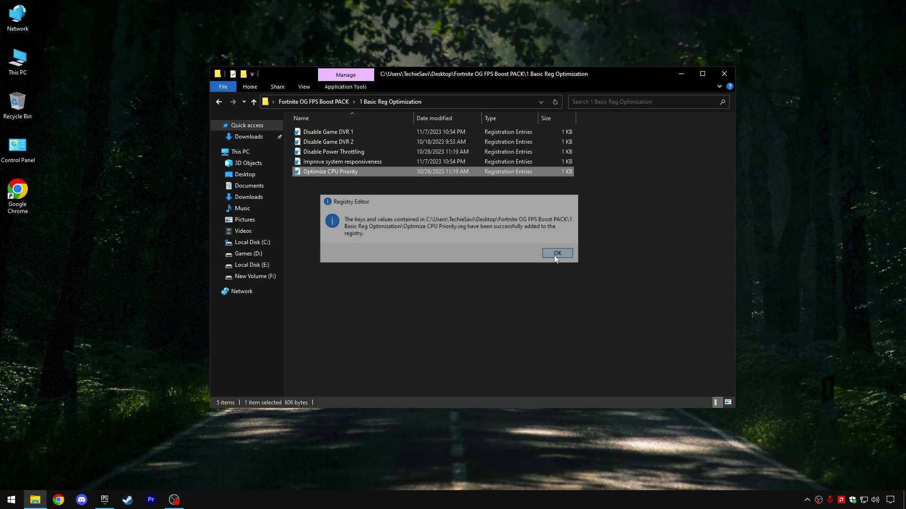
Run the BCDEdit Tweaks script from the pack's 2 Input Latecny Tweaks folder and close its console window
{"action": "left_click", "coordinate": [333, 102]}
{"action": "double_click", "coordinate": [344, 142]}
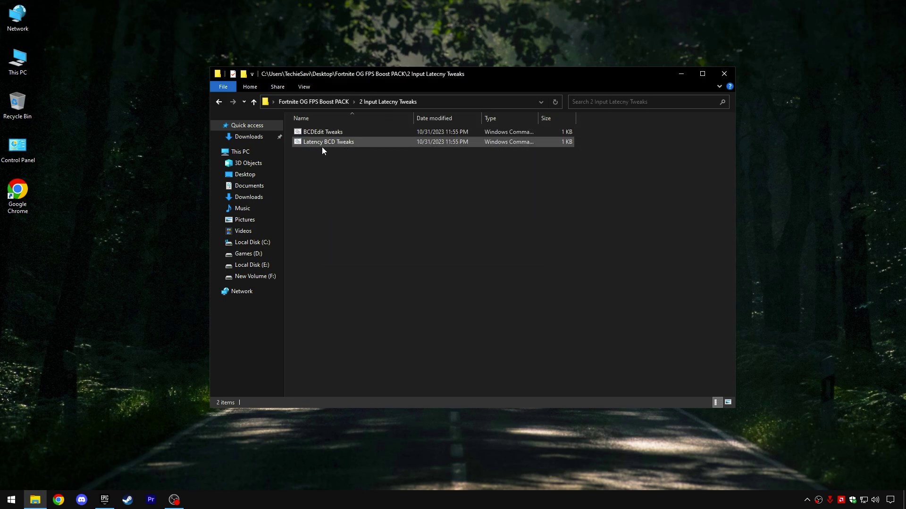
{"action": "left_click", "coordinate": [326, 132]}
{"action": "right_click", "coordinate": [325, 132]}
{"action": "left_click", "coordinate": [347, 171]}
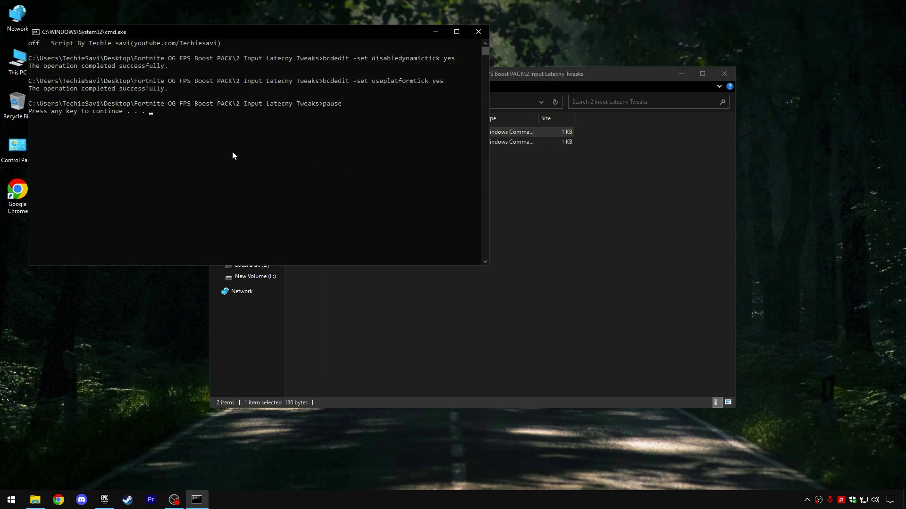
{"action": "left_click", "coordinate": [478, 32]}
Run the Latency BCD Tweaks script and close its console window
{"action": "left_click", "coordinate": [320, 143]}
{"action": "right_click", "coordinate": [321, 142]}
{"action": "left_click", "coordinate": [332, 148]}
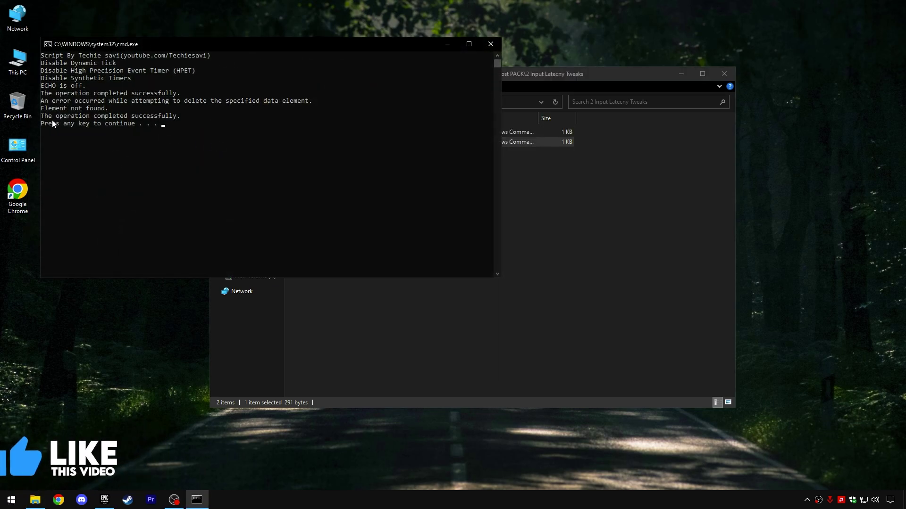
{"action": "left_click_drag", "start_coordinate": [53, 124], "coordinate": [129, 127]}
{"action": "left_click", "coordinate": [149, 125]}
{"action": "left_click", "coordinate": [491, 44]}
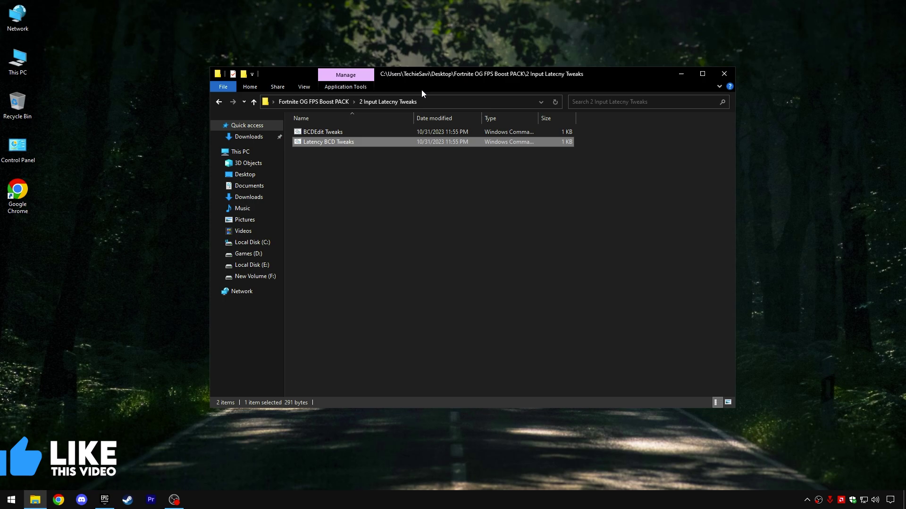
Open the text file in the 3 Fortnite Additional Command Line Arguments folder and copy its -LANPLAY -NOSPLASH -USEALLAVALIABLECORES line
{"action": "left_click", "coordinate": [313, 101]}
{"action": "double_click", "coordinate": [356, 151]}
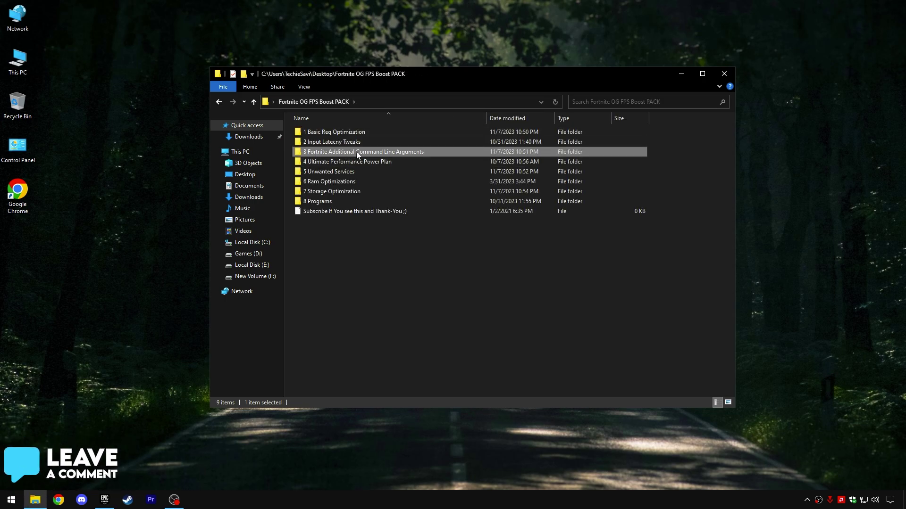
{"action": "left_click", "coordinate": [380, 133]}
{"action": "right_click", "coordinate": [379, 133]}
{"action": "left_click", "coordinate": [402, 139]}
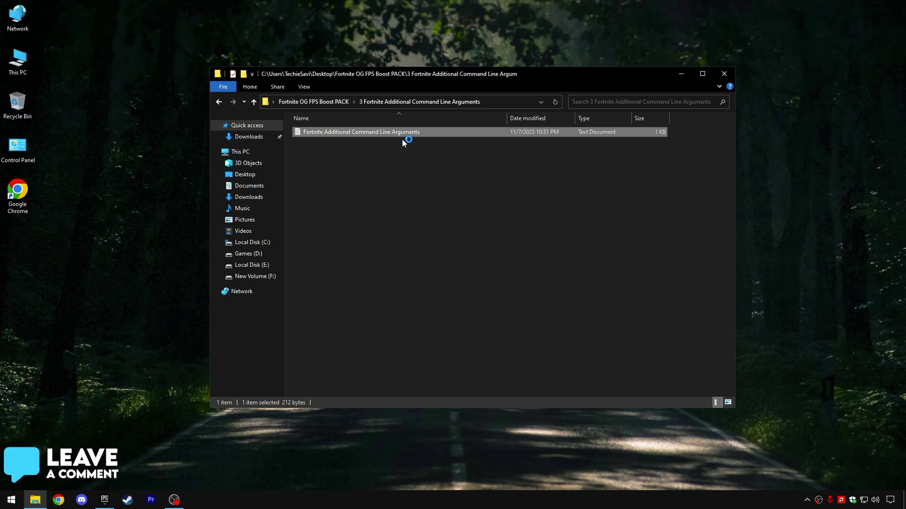
{"action": "left_click_drag", "start_coordinate": [484, 151], "coordinate": [256, 151]}
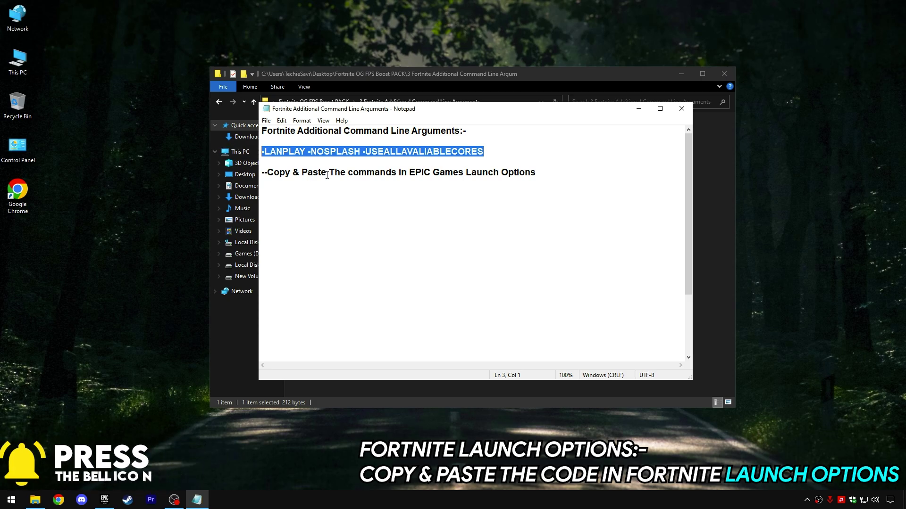
{"action": "right_click", "coordinate": [388, 152]}
{"action": "left_click", "coordinate": [406, 184]}
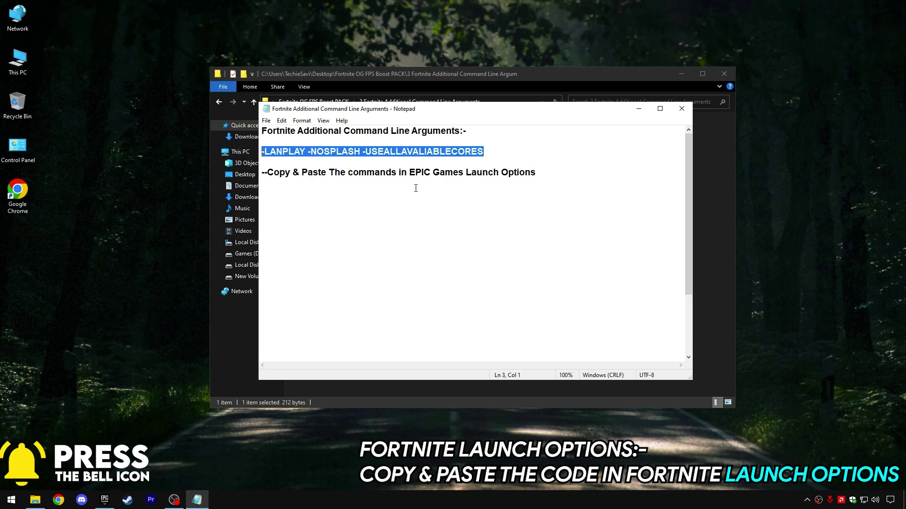
In the Epic Games Launcher, enable Fortnite's launch options with -LANPLAY -NOSPLASH -USEALLAVALIABLECORES, then close the launcher and the text file
{"action": "left_click", "coordinate": [104, 499]}
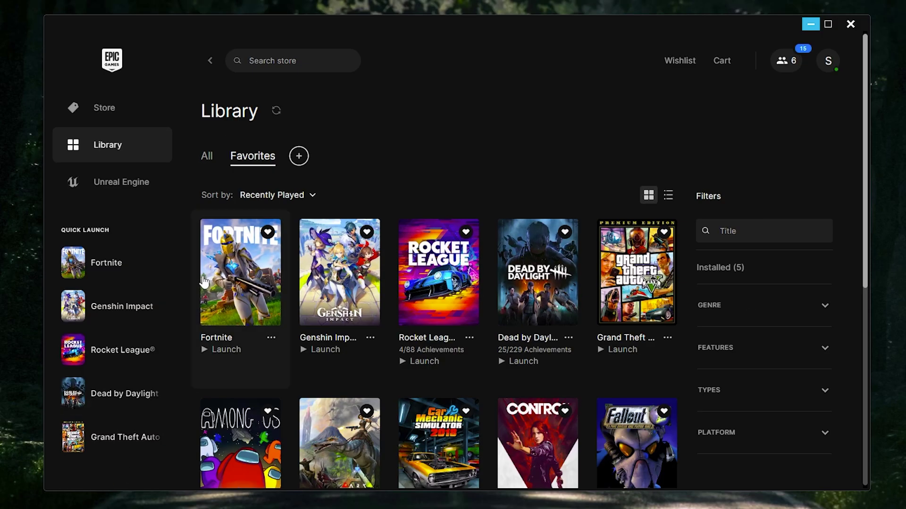
{"action": "left_click", "coordinate": [271, 337]}
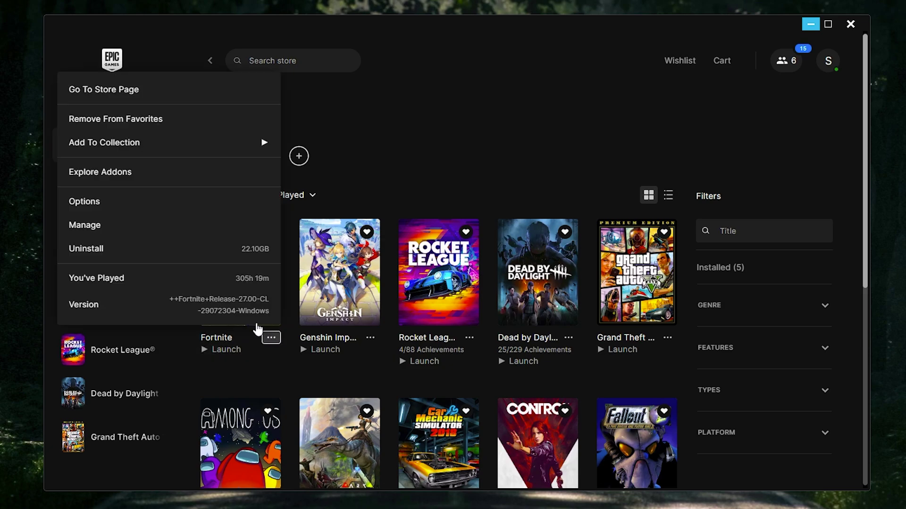
{"action": "left_click", "coordinate": [97, 226]}
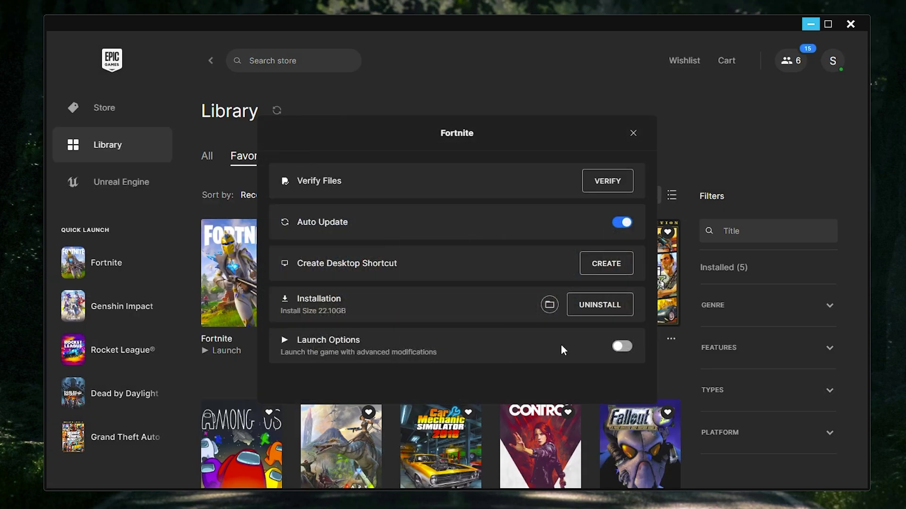
{"action": "left_click", "coordinate": [622, 346]}
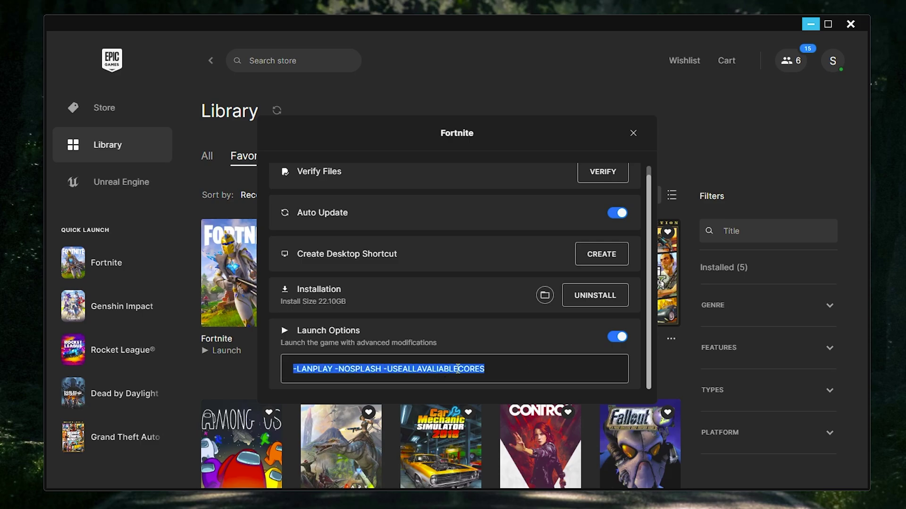
{"action": "left_click", "coordinate": [629, 138]}
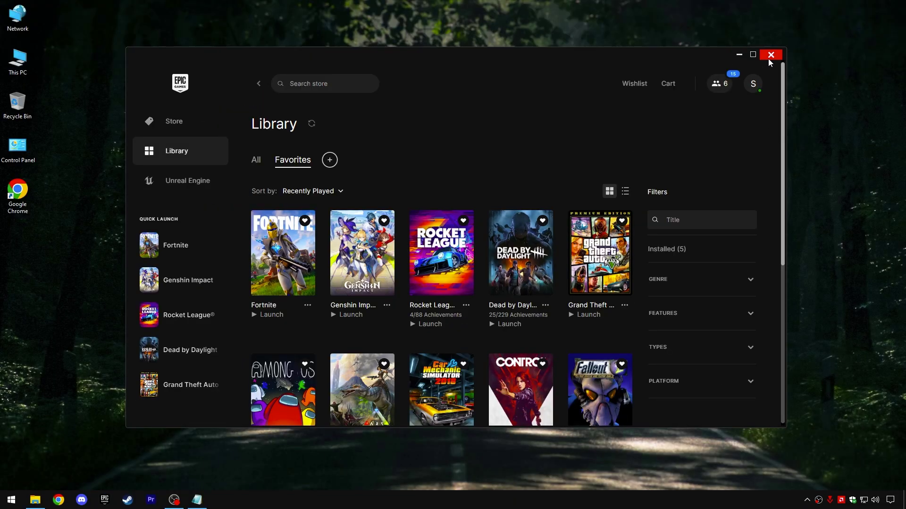
{"action": "left_click", "coordinate": [851, 23]}
{"action": "left_click", "coordinate": [501, 152]}
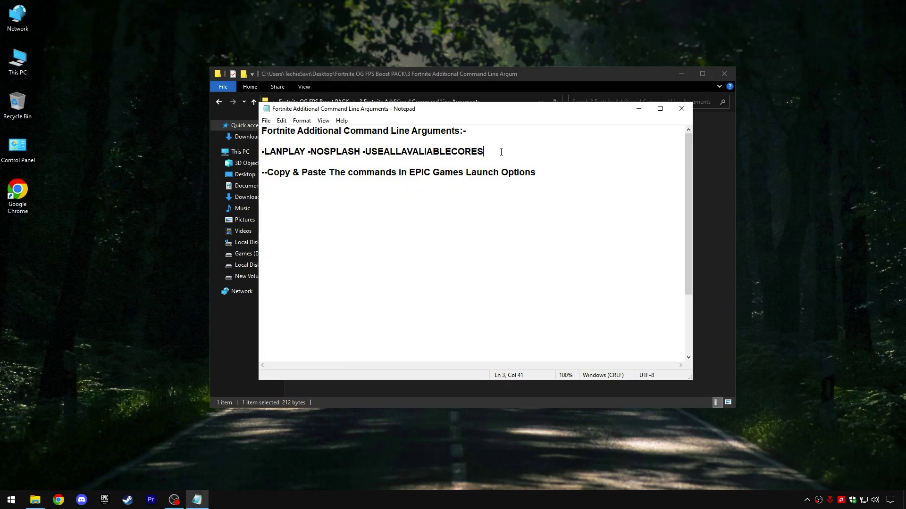
{"action": "left_click", "coordinate": [682, 109]}
Run the Import Savi's Ultimate Performance Power Plan script from the 4 Ultimate Performance Power Plan folder and close its console
{"action": "left_click", "coordinate": [325, 101]}
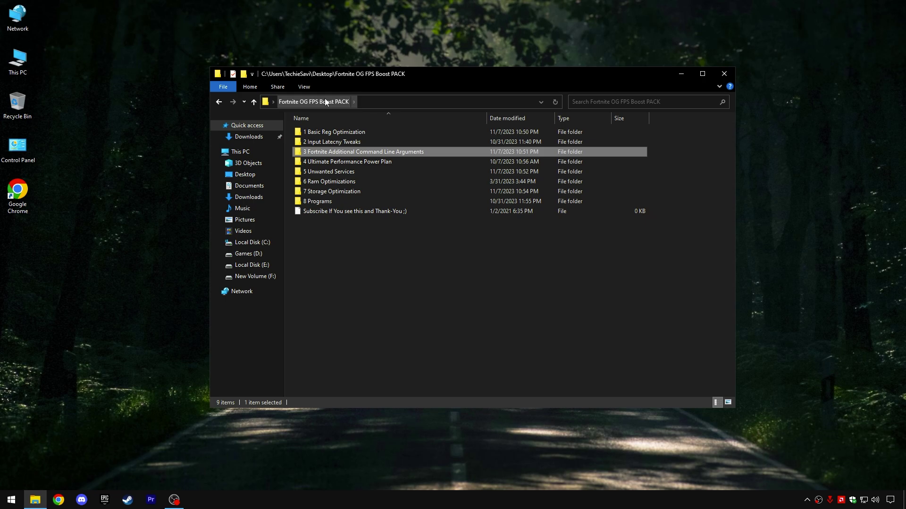
{"action": "double_click", "coordinate": [361, 163]}
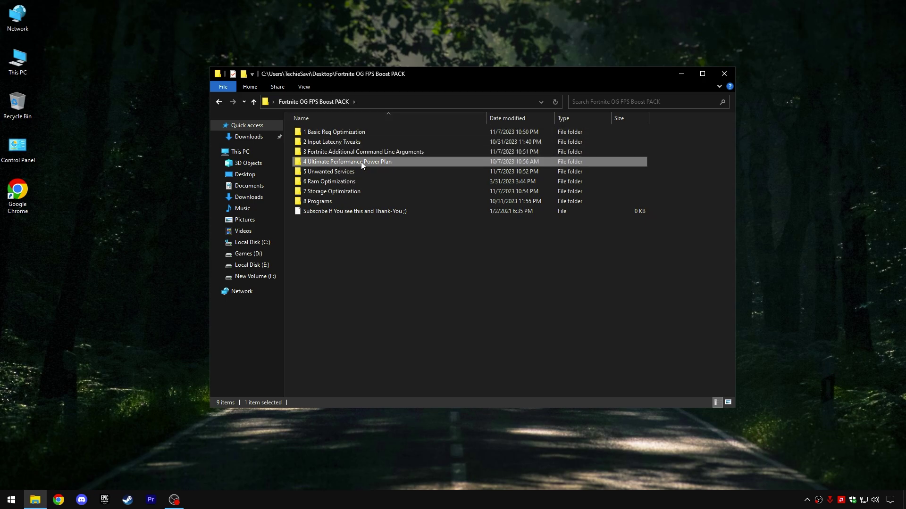
{"action": "left_click", "coordinate": [346, 132]}
{"action": "double_click", "coordinate": [345, 132]}
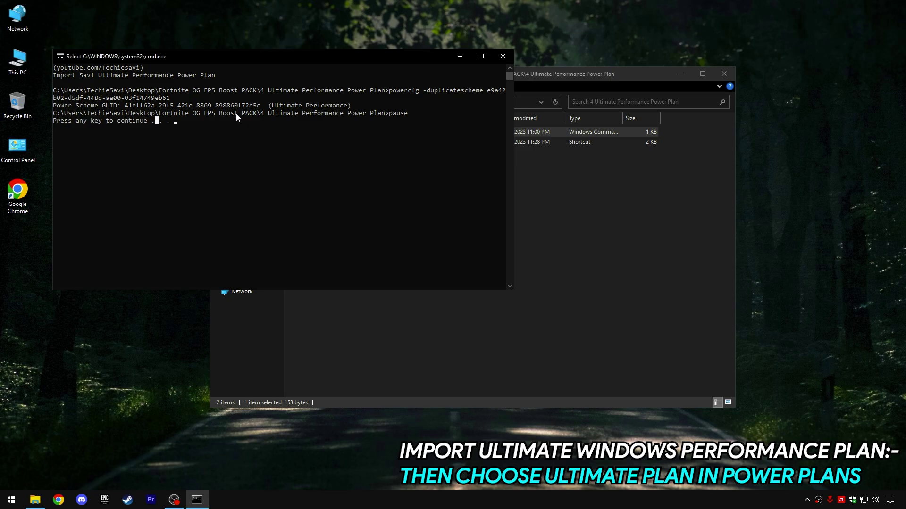
{"action": "left_click", "coordinate": [513, 55]}
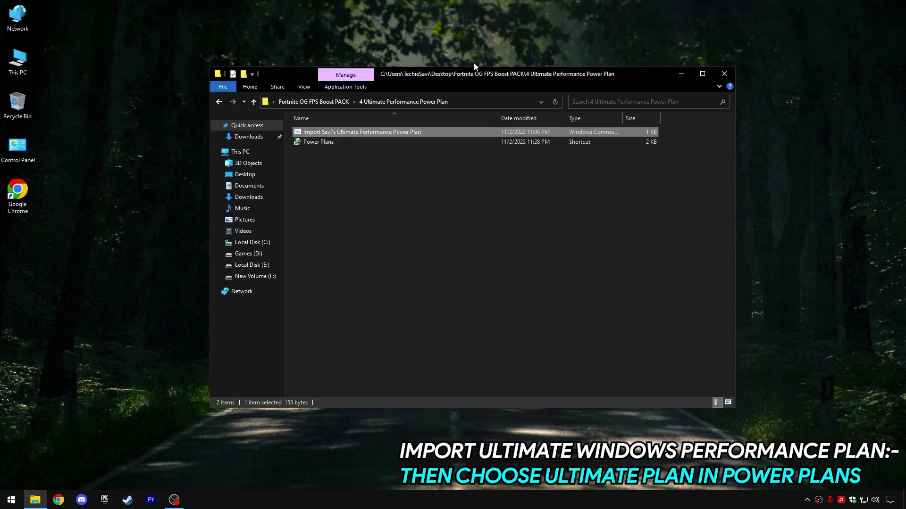
Open the Power Plans shortcut, choose the Ultimate Performance plan, and close Power Options
{"action": "right_click", "coordinate": [315, 141]}
{"action": "left_click", "coordinate": [336, 147]}
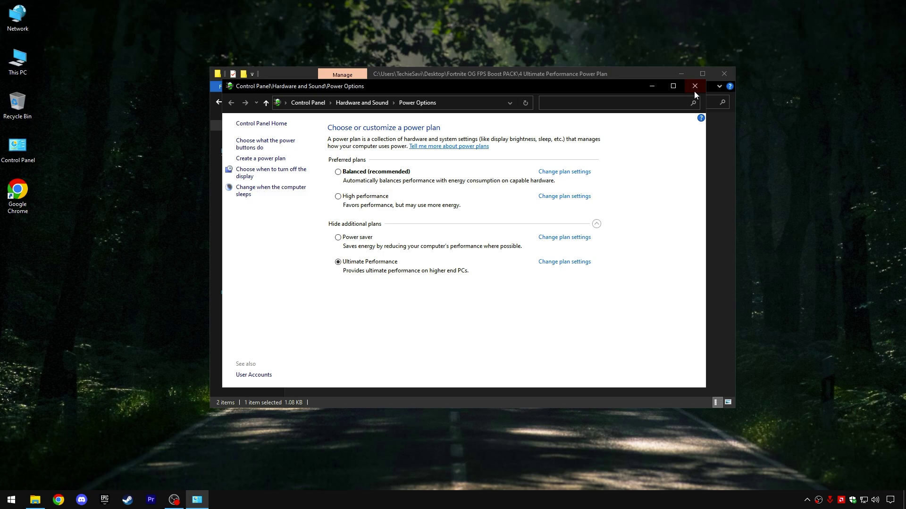
{"action": "left_click", "coordinate": [885, 7]}
Return to the Fortnite OG FPS Boost PACK folder and open its 5 Unwanted Services subfolder
{"action": "left_click", "coordinate": [329, 103]}
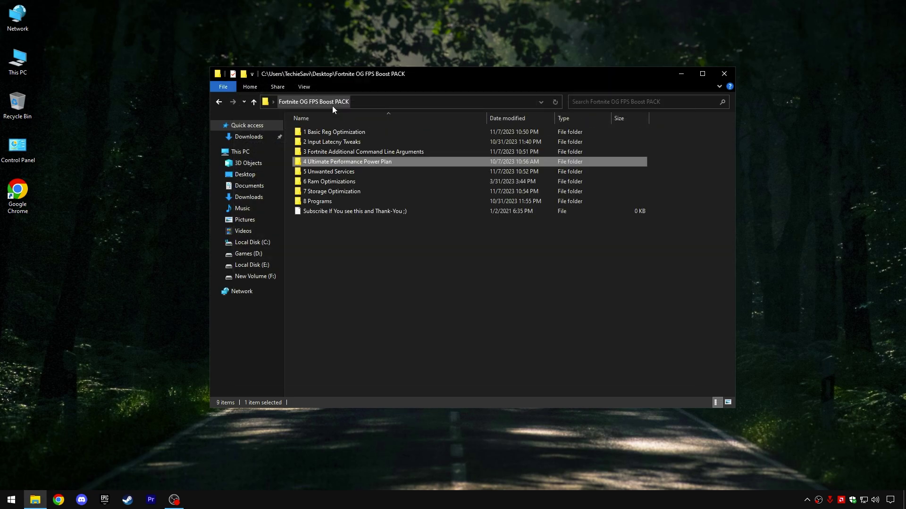
{"action": "left_click", "coordinate": [335, 171]}
{"action": "double_click", "coordinate": [335, 171]}
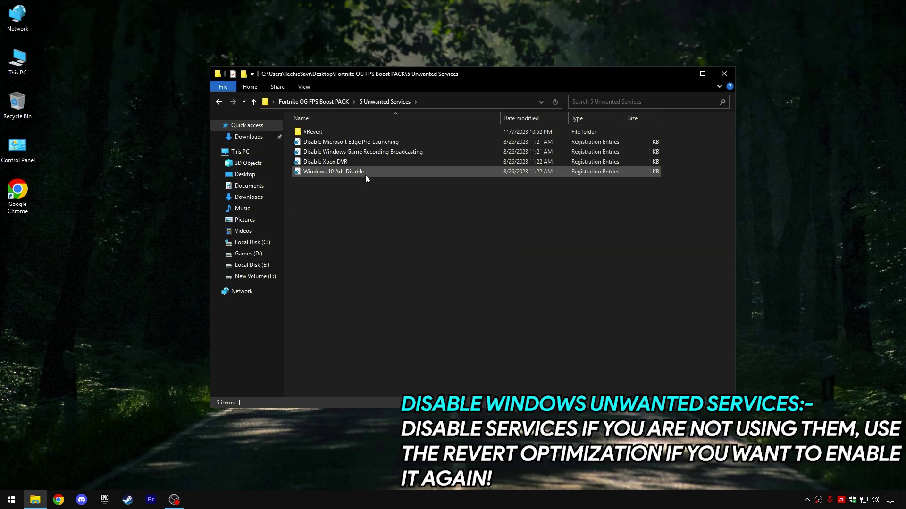
Look over the service tweaks and the contents of the #Revert subfolder, then return to 5 Unwanted Services
{"action": "left_click_drag", "start_coordinate": [322, 206], "coordinate": [372, 143]}
{"action": "left_click", "coordinate": [327, 130]}
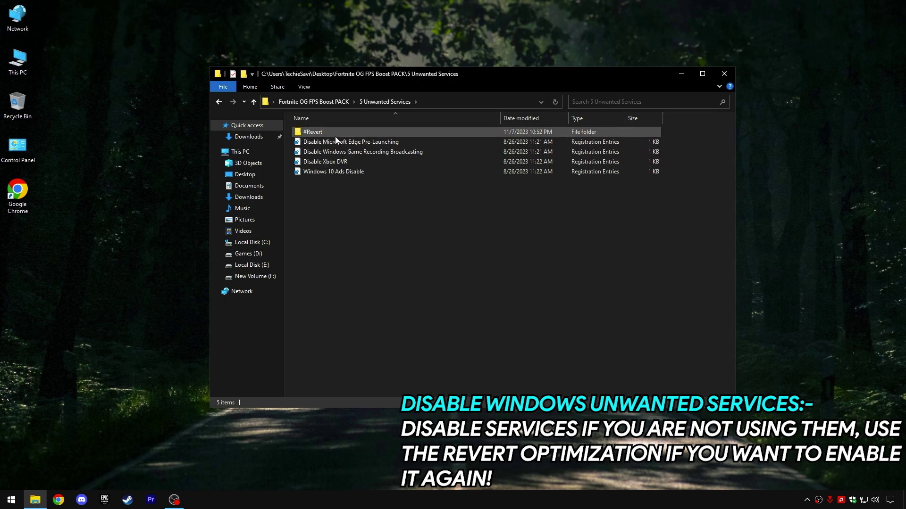
{"action": "double_click", "coordinate": [324, 133]}
{"action": "left_click_drag", "start_coordinate": [418, 225], "coordinate": [473, 114]}
{"action": "left_click", "coordinate": [389, 101]}
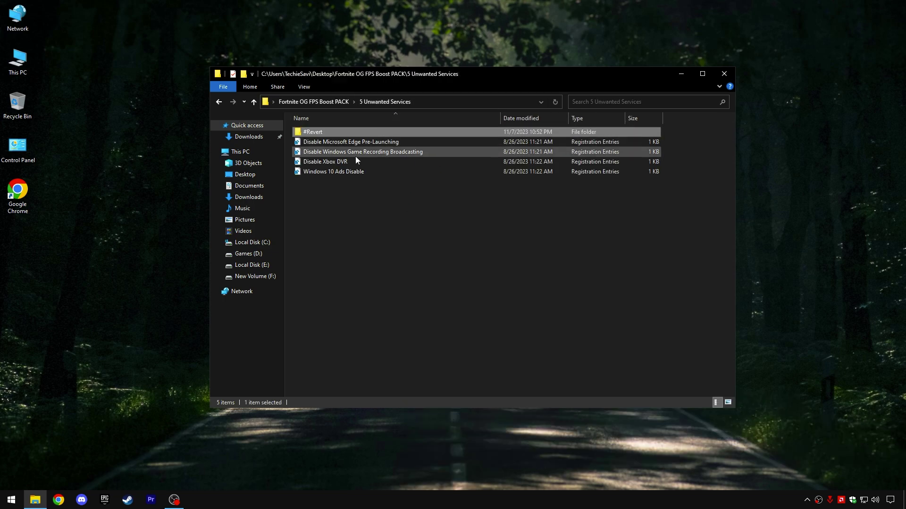
Merge the Disable Microsoft Edge Pre-Launching entry into the registry
{"action": "double_click", "coordinate": [342, 140]}
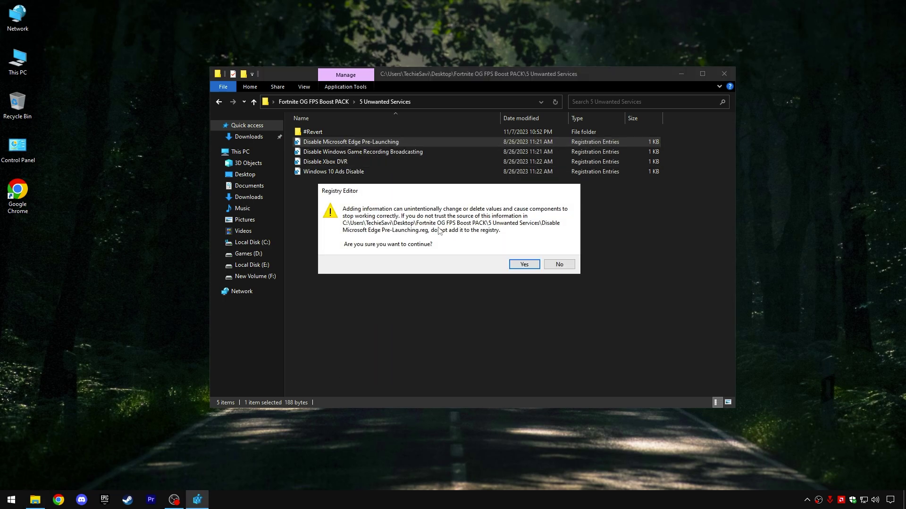
{"action": "left_click", "coordinate": [524, 264]}
{"action": "left_click", "coordinate": [562, 259]}
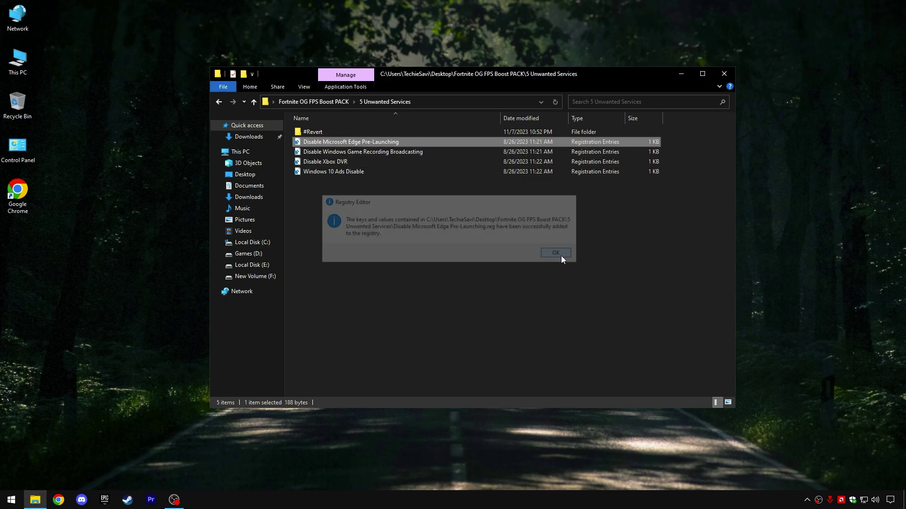
Merge the Disable Windows Game Recording Broadcasting entry into the registry
{"action": "left_click", "coordinate": [343, 153]}
{"action": "double_click", "coordinate": [343, 152]}
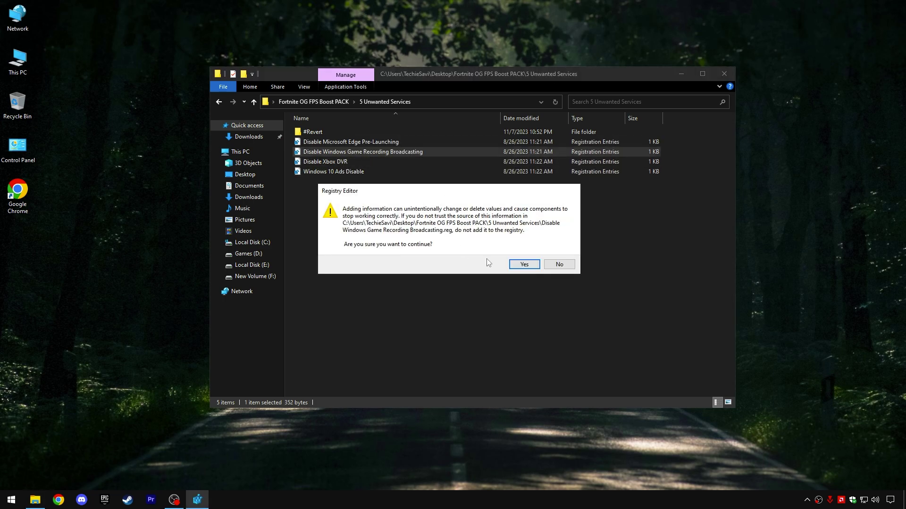
{"action": "left_click", "coordinate": [523, 264]}
{"action": "left_click", "coordinate": [561, 259]}
Merge the Disable Xbox DVR entry into the registry
{"action": "right_click", "coordinate": [321, 161]}
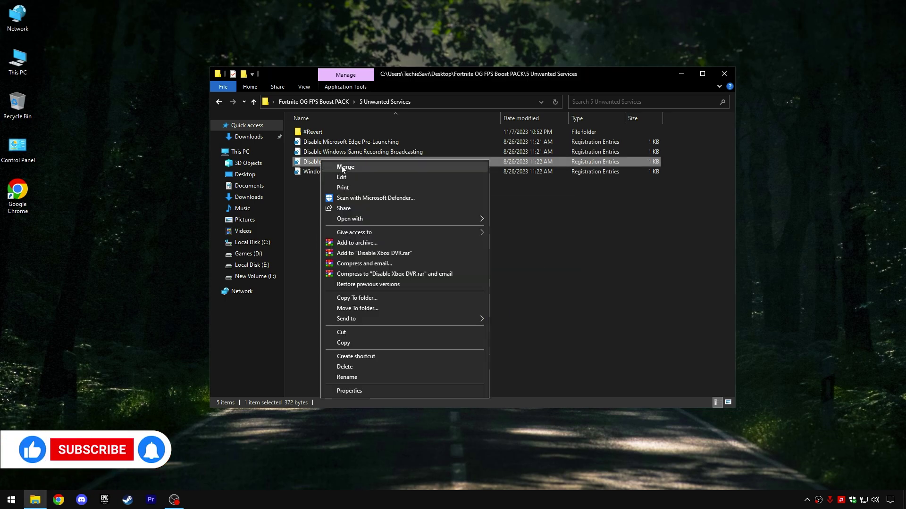
{"action": "left_click", "coordinate": [344, 168]}
{"action": "left_click", "coordinate": [531, 267]}
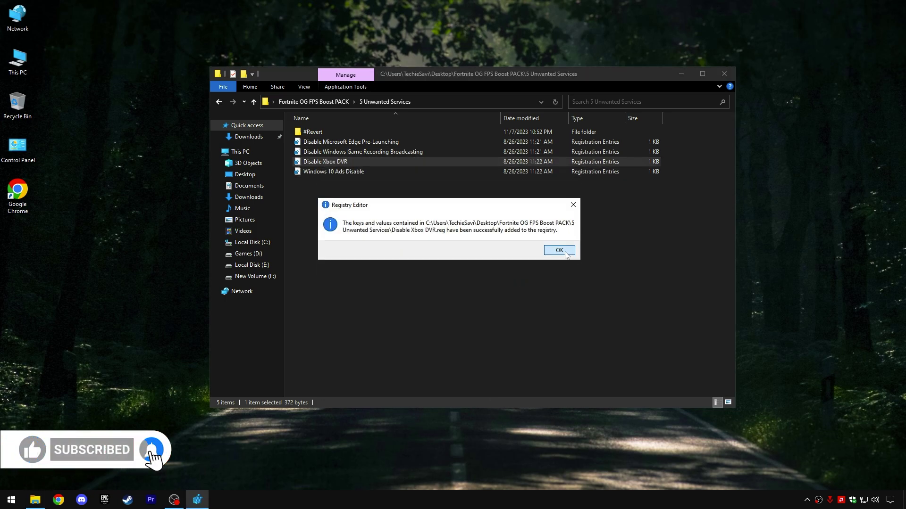
{"action": "left_click", "coordinate": [559, 251]}
Merge the Windows 10 Ads Disable entry into the registry
{"action": "right_click", "coordinate": [335, 172]}
{"action": "left_click", "coordinate": [359, 179]}
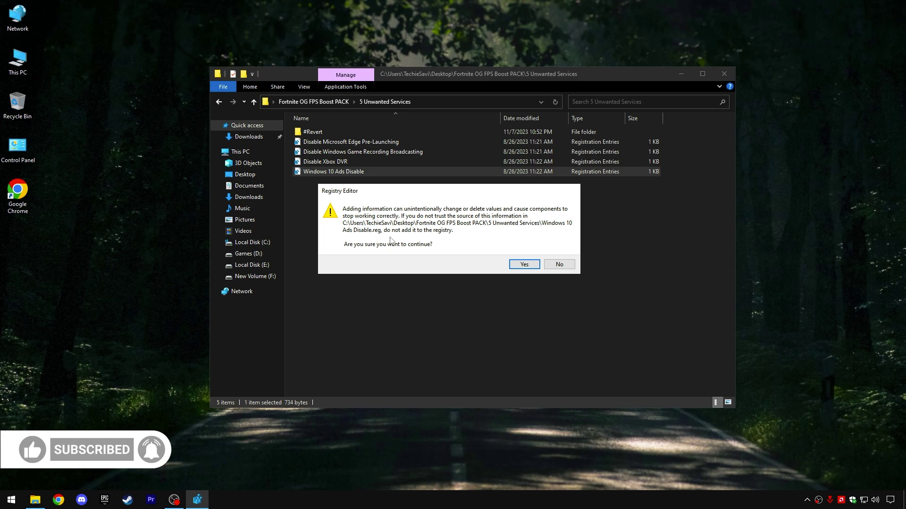
{"action": "left_click", "coordinate": [523, 264]}
{"action": "left_click", "coordinate": [566, 250]}
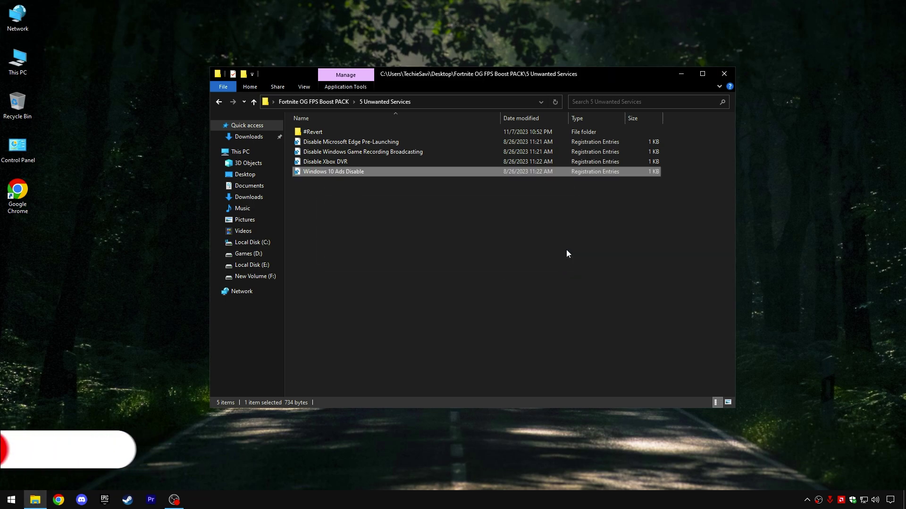
Return to the Fortnite OG FPS Boost PACK folder and open its 6 Ram Optimizations subfolder
{"action": "left_click", "coordinate": [319, 102]}
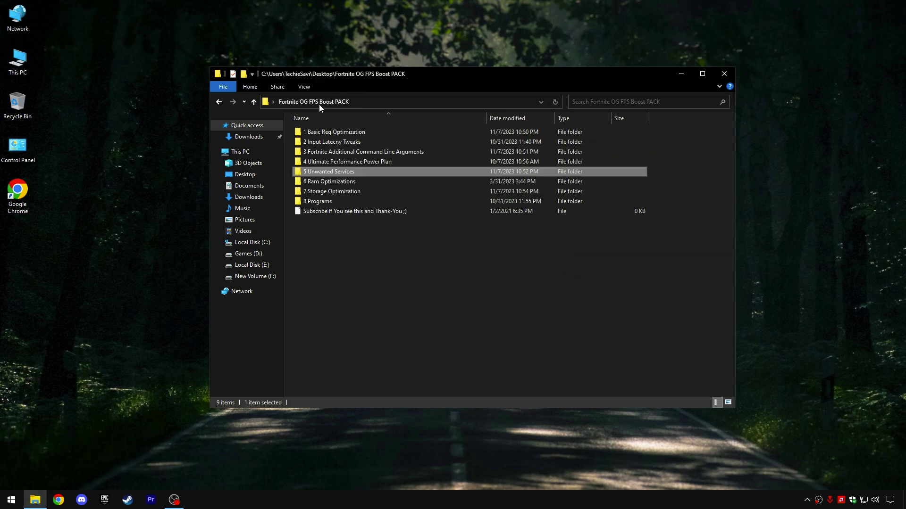
{"action": "double_click", "coordinate": [332, 182]}
{"action": "left_click_drag", "start_coordinate": [330, 298], "coordinate": [426, 112]}
{"action": "left_click", "coordinate": [366, 286]}
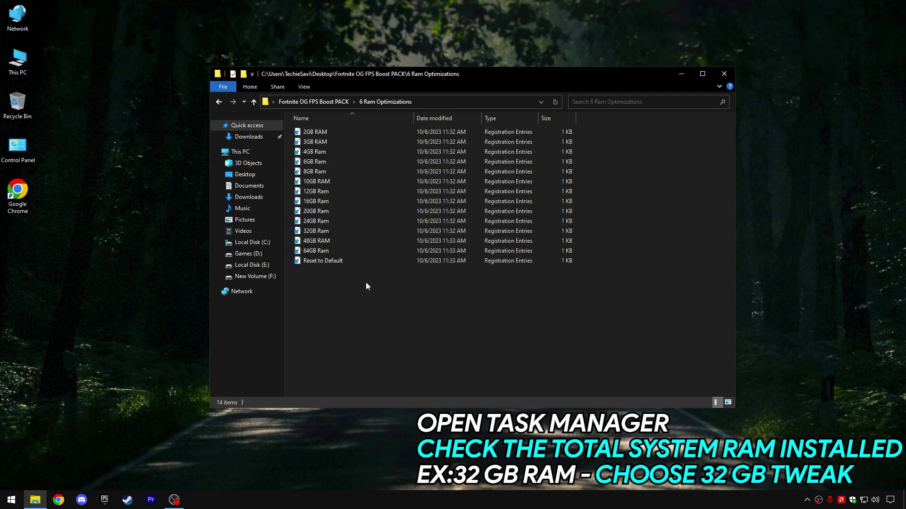
Open Task Manager and check the total installed memory in its performance details
{"action": "right_click", "coordinate": [16, 502]}
{"action": "left_click", "coordinate": [52, 395]}
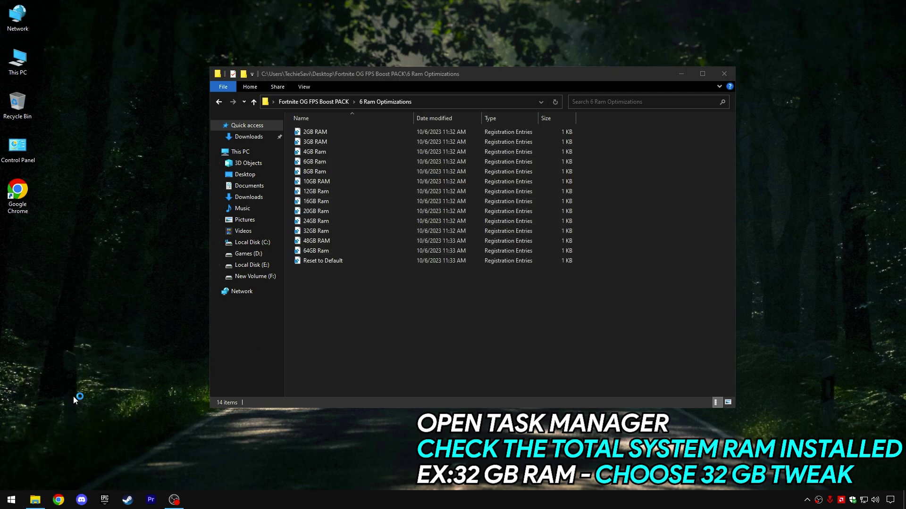
{"action": "left_click", "coordinate": [616, 110]}
{"action": "left_click", "coordinate": [615, 160]}
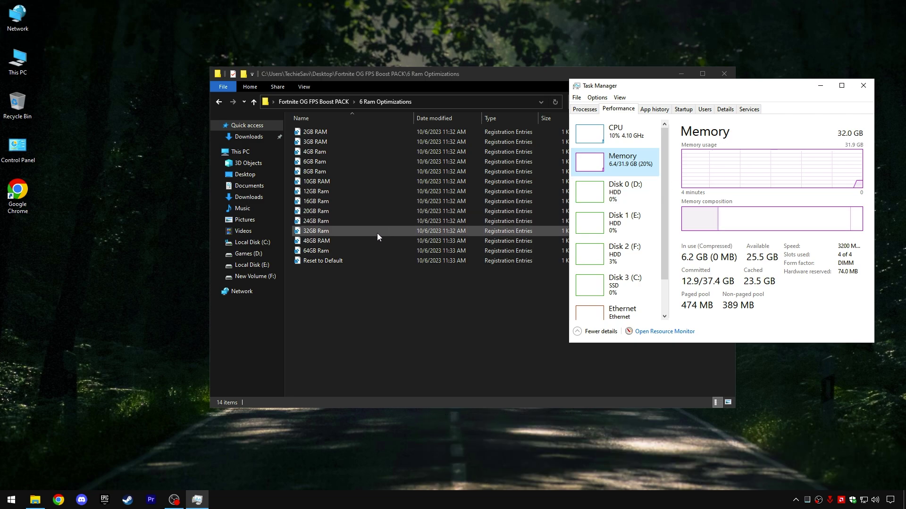
Merge the 32GB Ram entry into the registry and close Task Manager
{"action": "right_click", "coordinate": [311, 230]}
{"action": "left_click", "coordinate": [336, 236]}
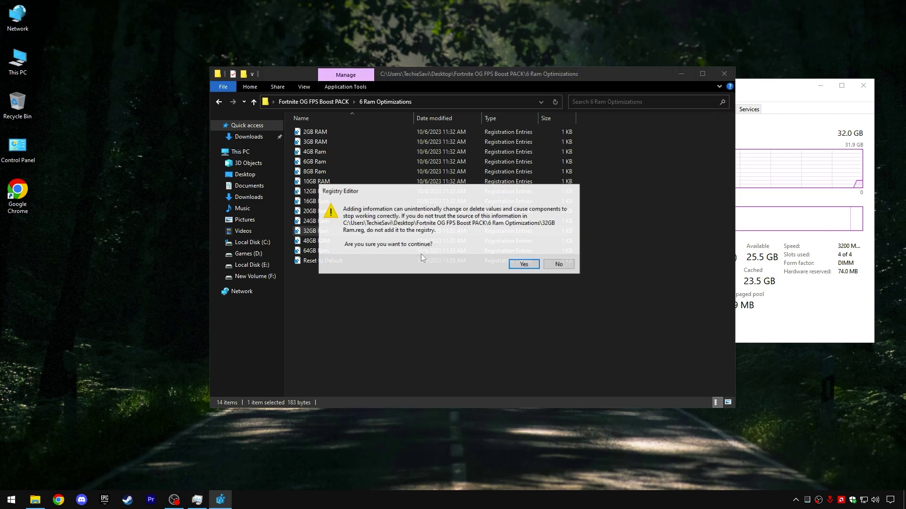
{"action": "left_click", "coordinate": [527, 265]}
{"action": "left_click", "coordinate": [560, 249]}
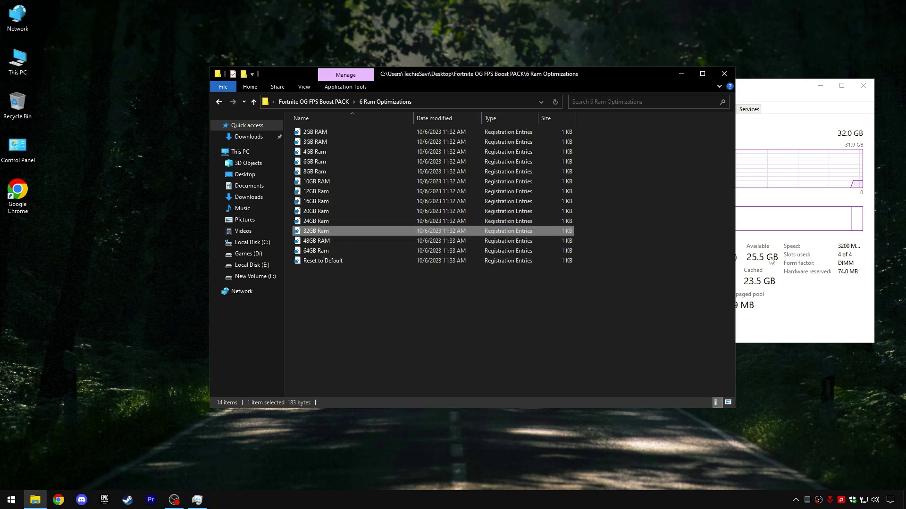
{"action": "left_click", "coordinate": [864, 135]}
{"action": "left_click", "coordinate": [863, 86]}
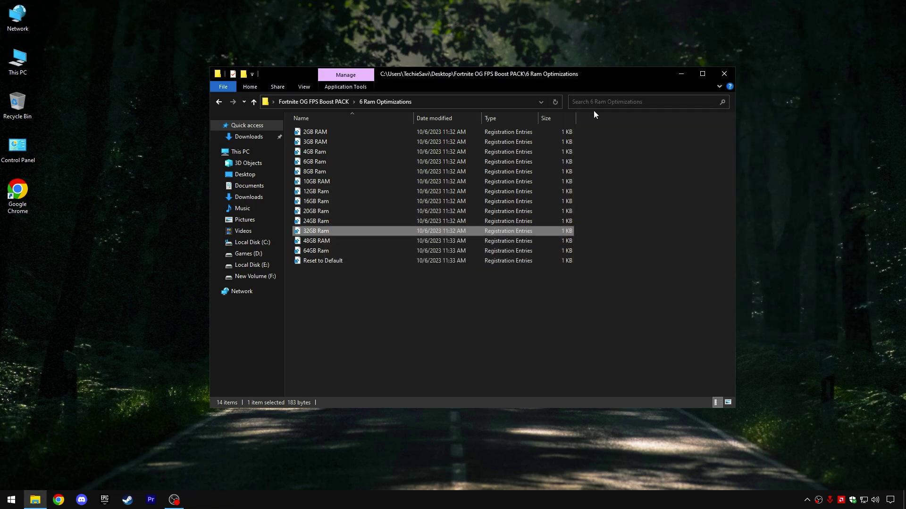
Run the Clean TEMP Files batch file from the pack's 7 Storage Optimization folder, confirm deleting all temporary files, and close its console
{"action": "left_click", "coordinate": [320, 103]}
{"action": "double_click", "coordinate": [341, 194]}
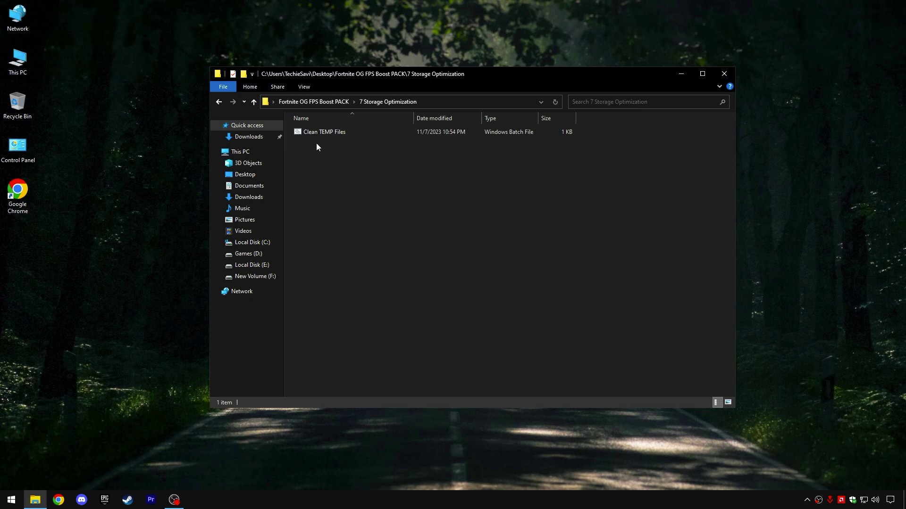
{"action": "right_click", "coordinate": [325, 133]}
{"action": "left_click", "coordinate": [358, 169]}
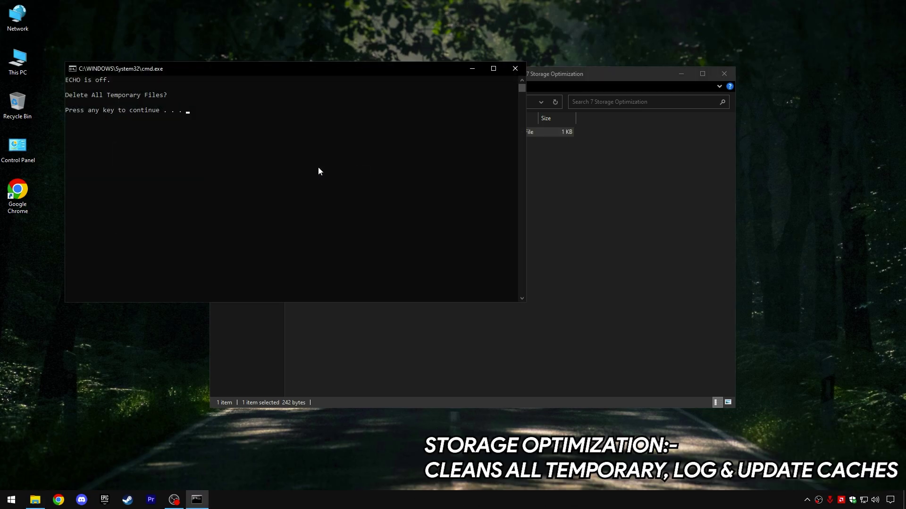
{"action": "key", "text": "Return"}
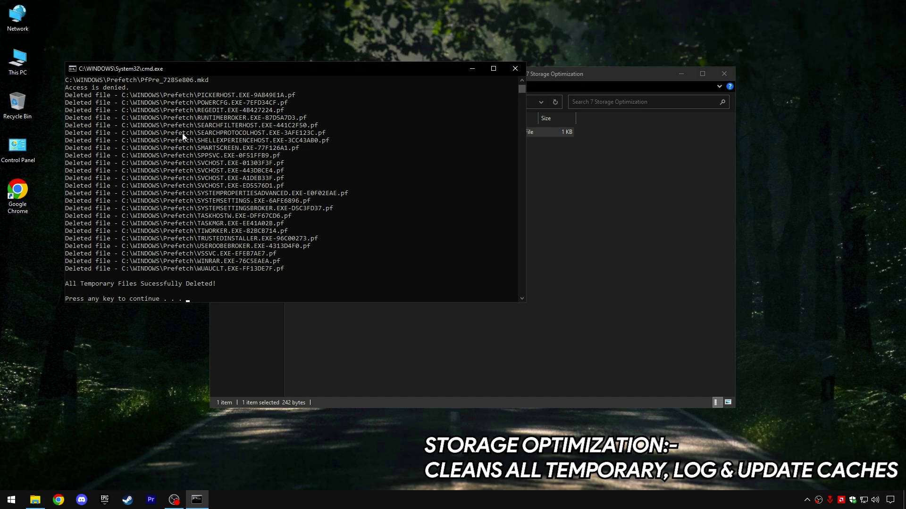
{"action": "scroll", "coordinate": [83, 272], "scroll_direction": "down", "scroll_amount": 2}
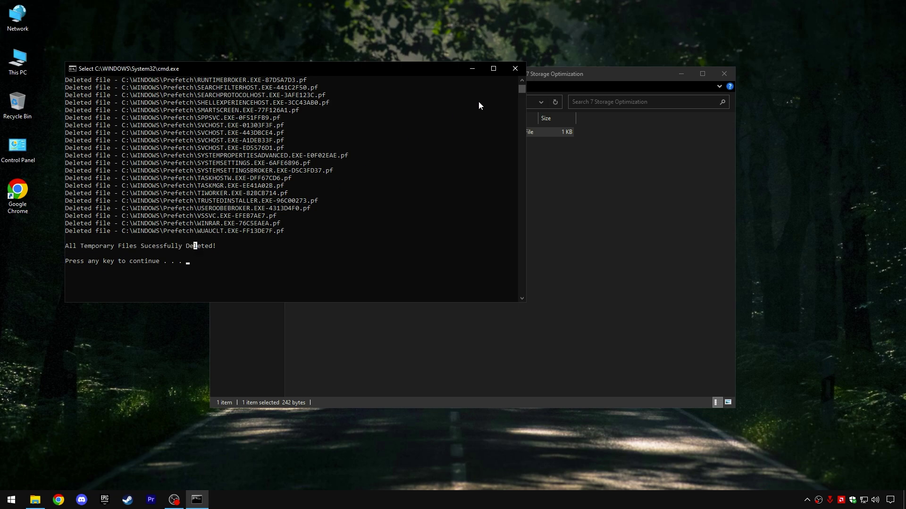
{"action": "left_click", "coordinate": [515, 68]}
Open the pack's 8 Programs folder and run MSI Mode Utility 3.0 as administrator
{"action": "left_click", "coordinate": [306, 105]}
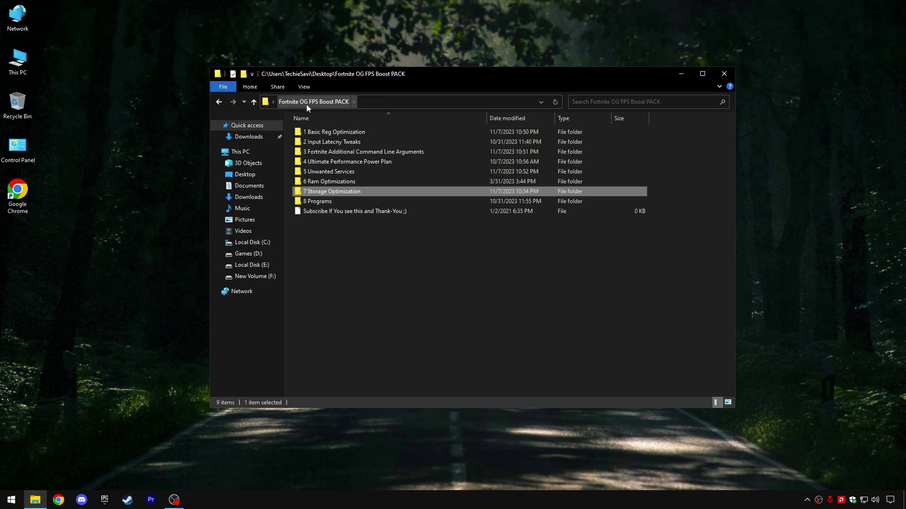
{"action": "double_click", "coordinate": [313, 201]}
{"action": "right_click", "coordinate": [335, 134]}
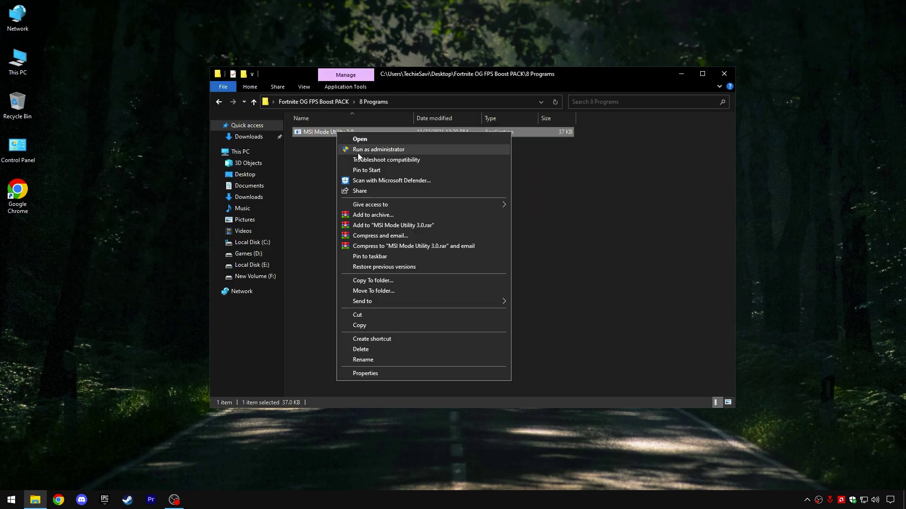
{"action": "left_click", "coordinate": [365, 149]}
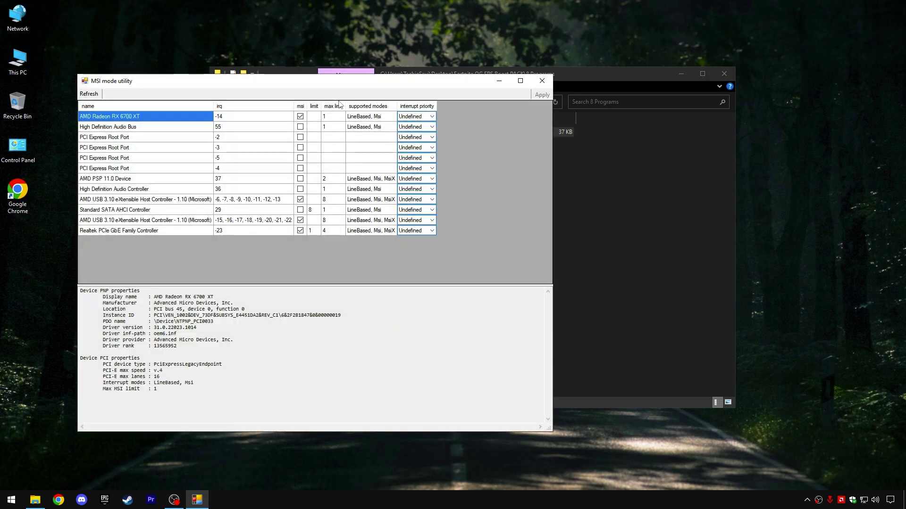
{"action": "left_click_drag", "start_coordinate": [344, 87], "coordinate": [488, 66]}
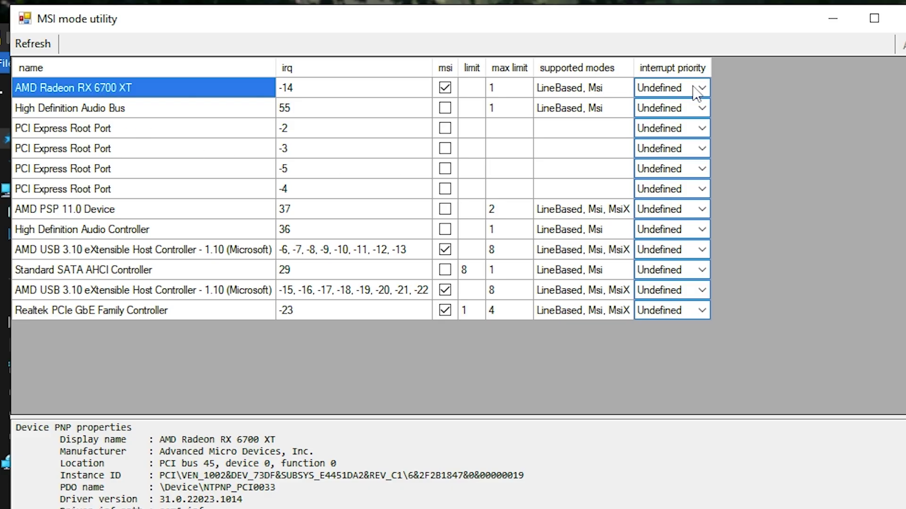
Set the interrupt priority of the AMD Radeon RX 6700 XT to High
{"action": "left_click", "coordinate": [696, 93]}
{"action": "left_click", "coordinate": [700, 90]}
{"action": "left_click", "coordinate": [656, 141]}
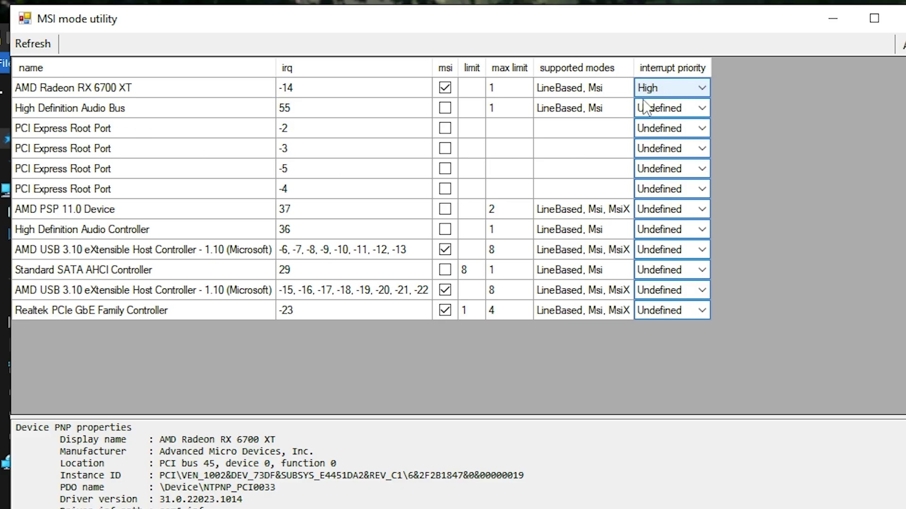
Set the interrupt priority of both AMD USB 3.10 eXtensible Host Controller entries to High
{"action": "left_click", "coordinate": [172, 250]}
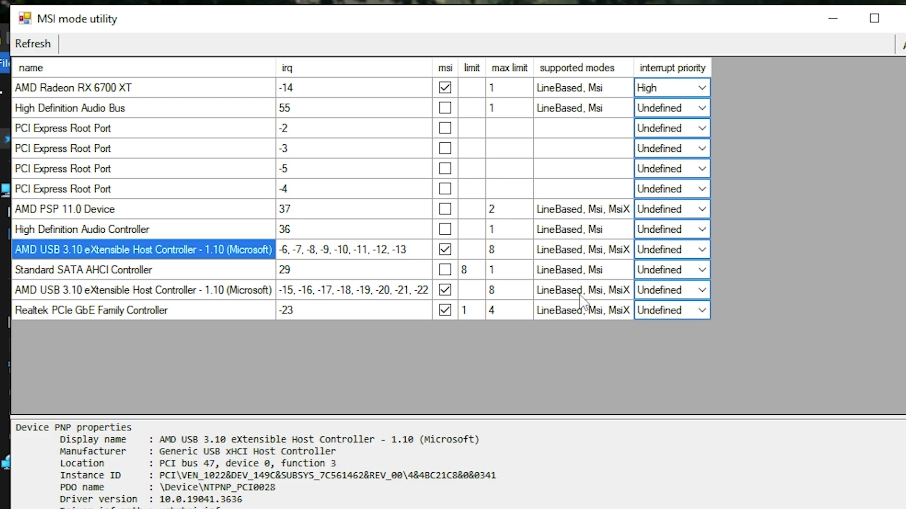
{"action": "left_click", "coordinate": [696, 250]}
{"action": "left_click", "coordinate": [701, 254]}
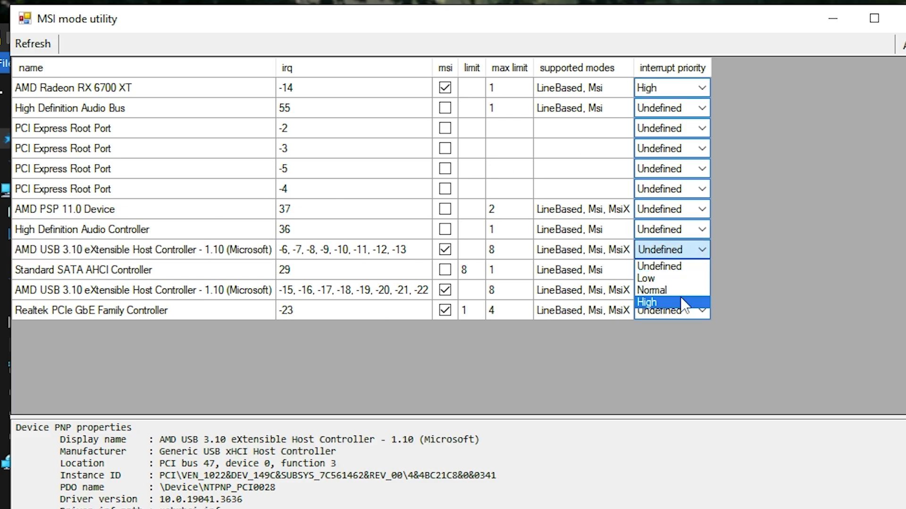
{"action": "left_click", "coordinate": [684, 303]}
{"action": "left_click", "coordinate": [136, 291]}
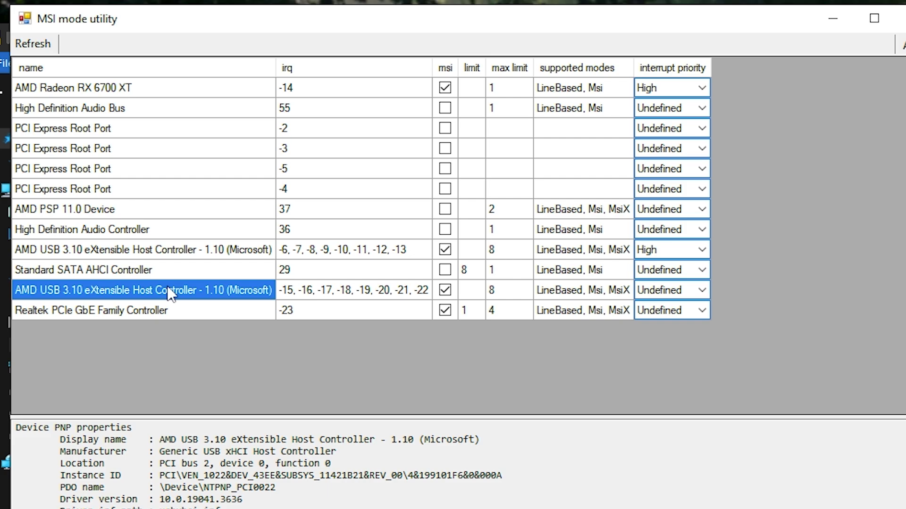
{"action": "left_click", "coordinate": [702, 291]}
{"action": "left_click", "coordinate": [670, 343]}
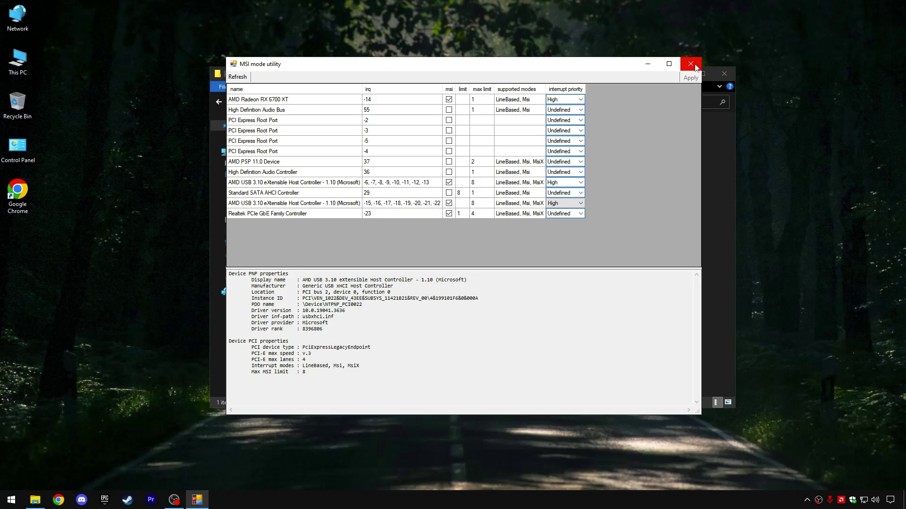
Close the MSI mode utility and the Fortnite OG FPS Boost PACK folder window
{"action": "key", "text": "alt+F4"}
{"action": "left_click", "coordinate": [295, 101]}
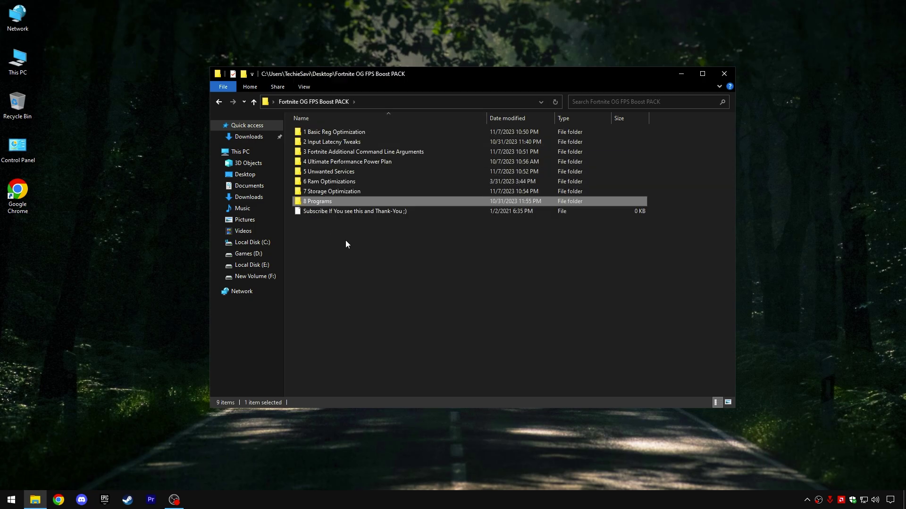
{"action": "left_click_drag", "start_coordinate": [345, 239], "coordinate": [599, 128]}
{"action": "left_click", "coordinate": [599, 225]}
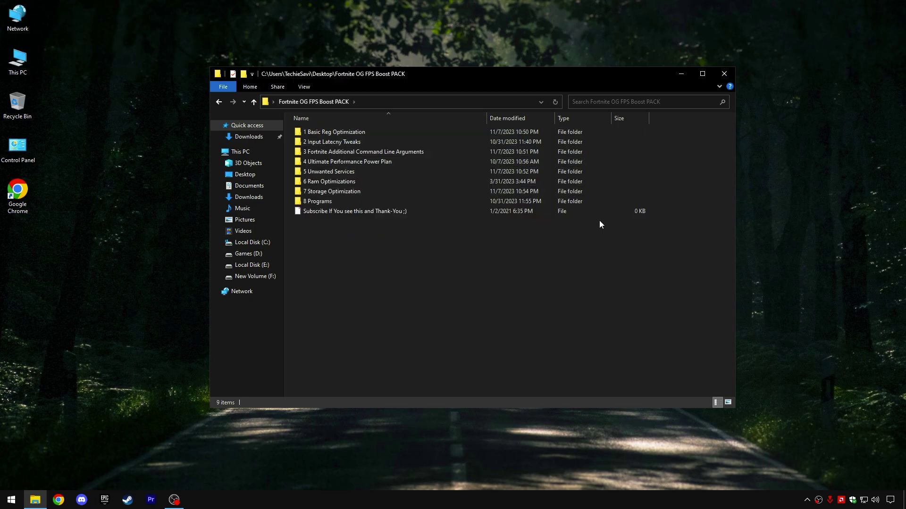
{"action": "left_click", "coordinate": [731, 75]}
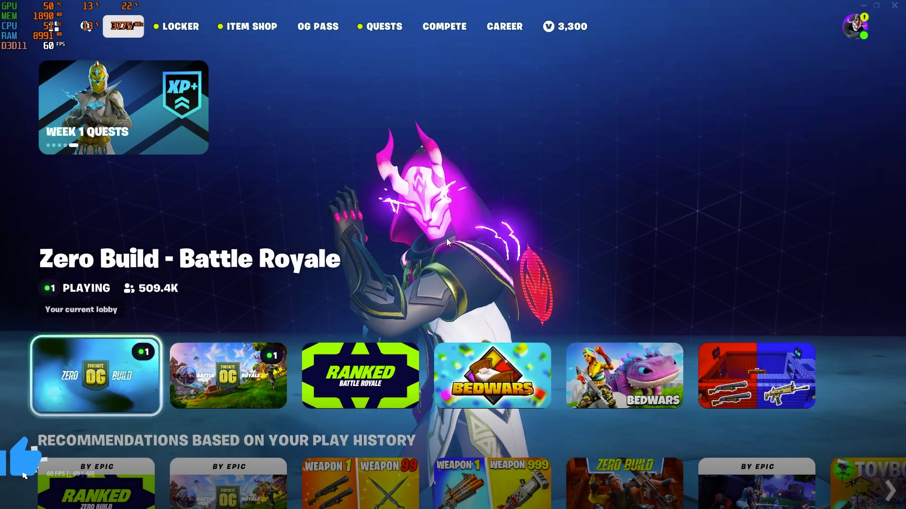
Open the Video settings from the Fortnite lobby
{"action": "left_click", "coordinate": [854, 26]}
{"action": "left_click", "coordinate": [621, 428]}
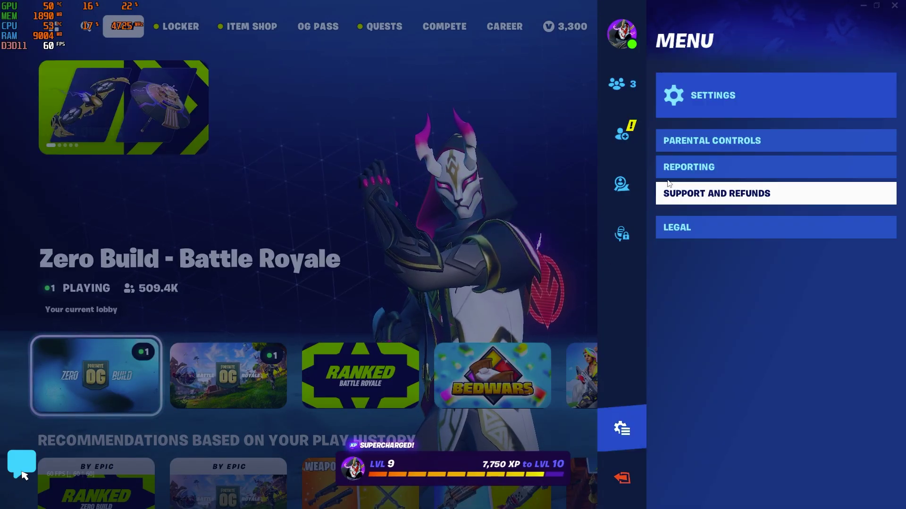
{"action": "left_click", "coordinate": [707, 95]}
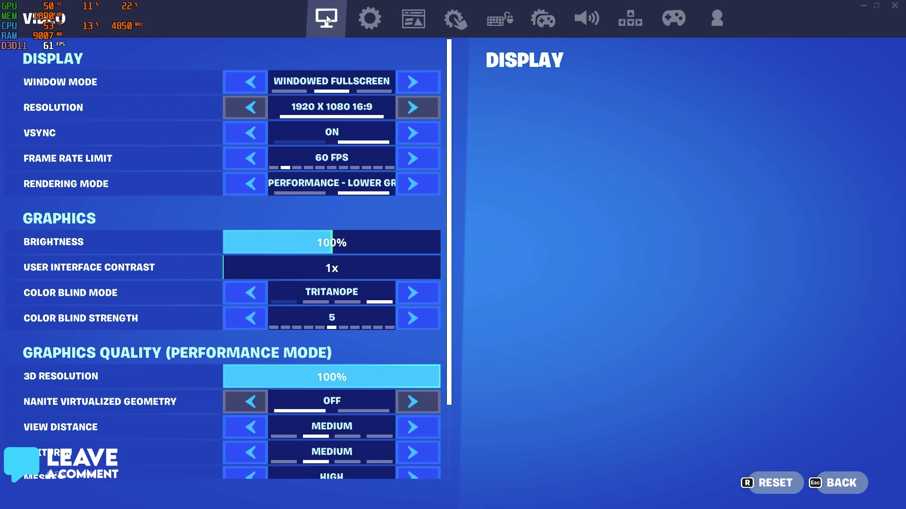
Turn VSync off and set the Frame Rate Limit to Unlimited
{"action": "left_click", "coordinate": [250, 133]}
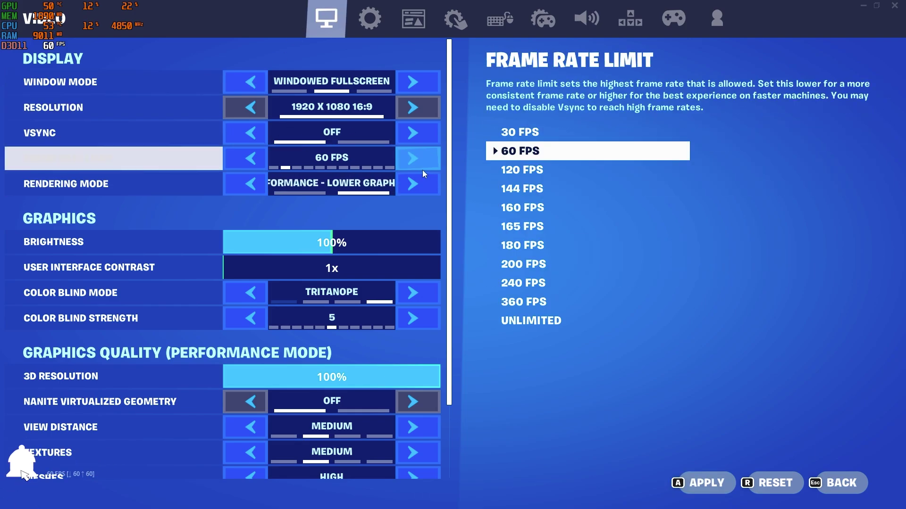
{"action": "left_click", "coordinate": [416, 157]}
{"action": "left_click", "coordinate": [416, 157]}
{"action": "left_click", "coordinate": [416, 157]}
{"action": "left_click", "coordinate": [417, 157]}
{"action": "left_click", "coordinate": [416, 157]}
{"action": "left_click", "coordinate": [415, 156]}
{"action": "double_click", "coordinate": [415, 156]}
{"action": "left_click", "coordinate": [414, 157]}
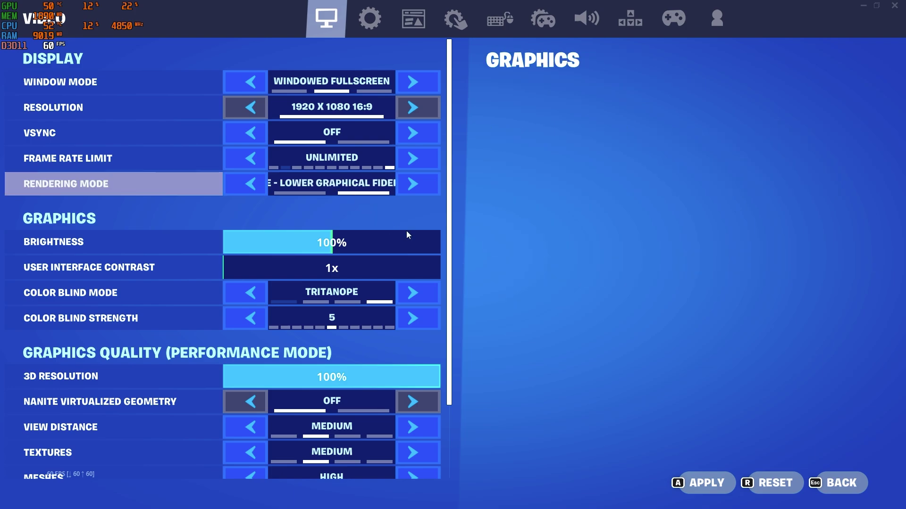
Set View Distance to Near and both Textures and Meshes to Low, and turn Show FPS off
{"action": "scroll", "coordinate": [448, 250], "scroll_direction": "down", "scroll_amount": 3}
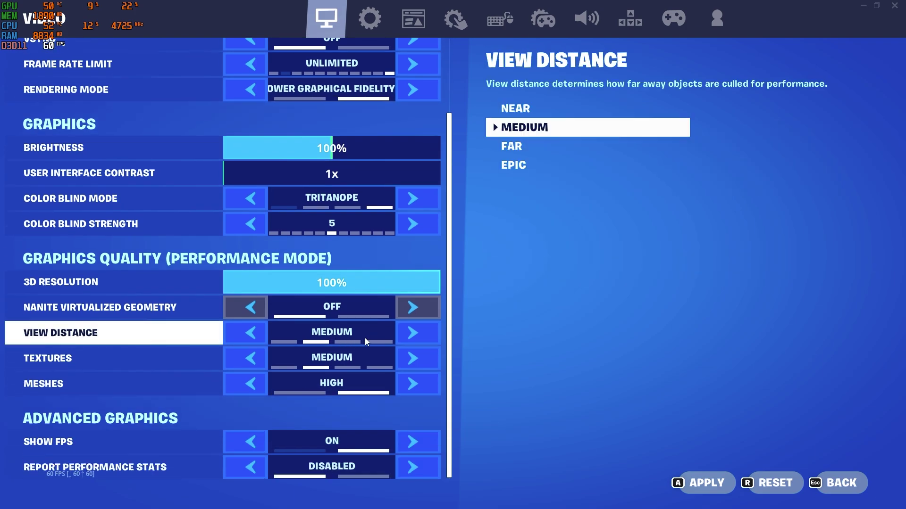
{"action": "left_click", "coordinate": [250, 334]}
{"action": "left_click", "coordinate": [255, 361]}
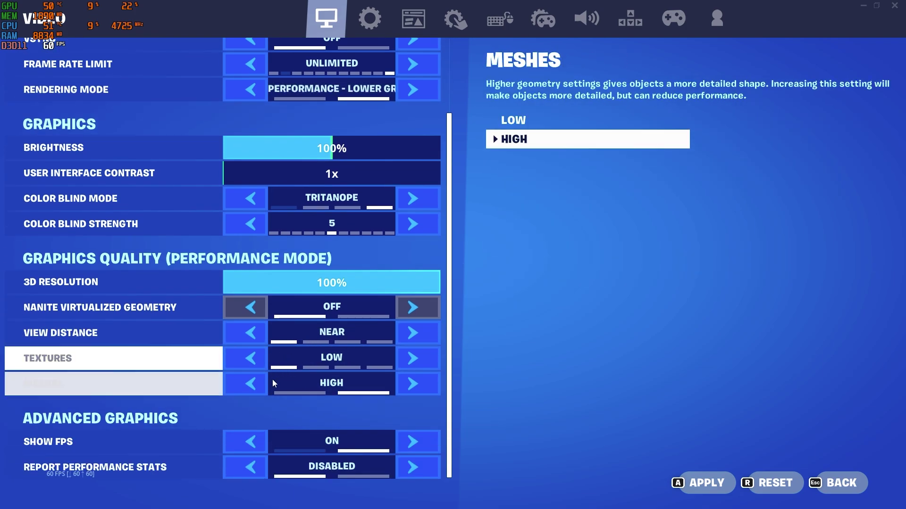
{"action": "left_click", "coordinate": [293, 388]}
{"action": "left_click", "coordinate": [356, 434]}
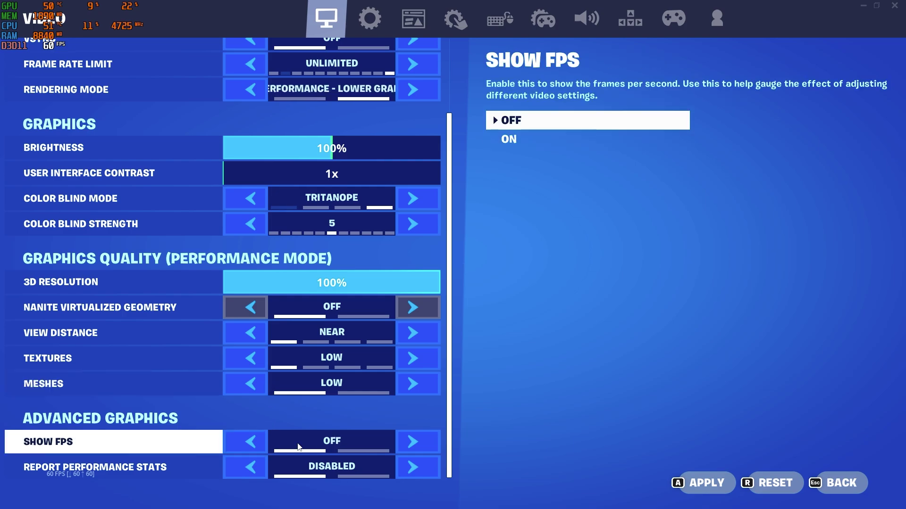
Turn Show FPS on and apply the changed video settings
{"action": "left_click", "coordinate": [355, 434]}
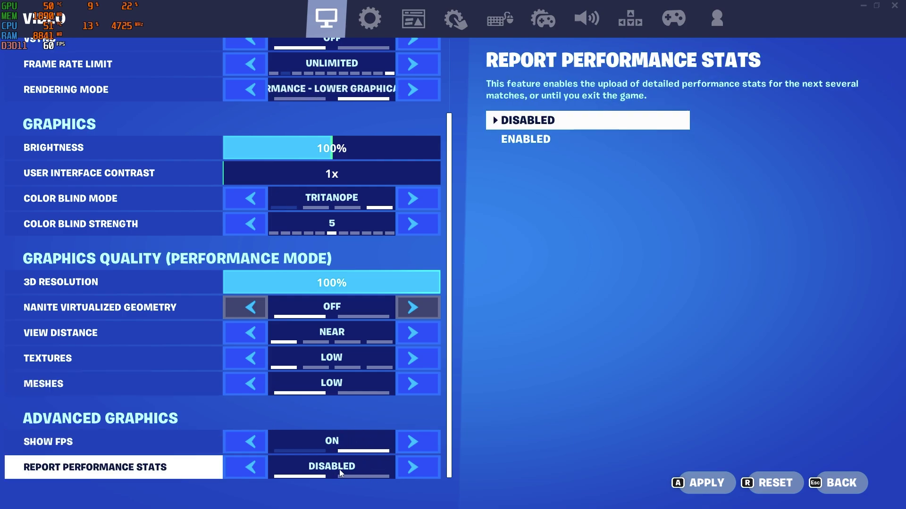
{"action": "left_click", "coordinate": [698, 490]}
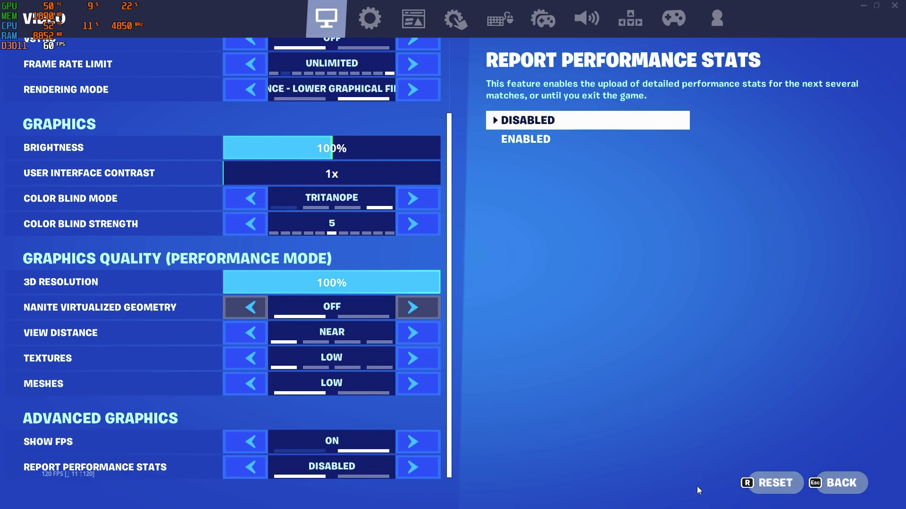
In the Game settings, turn off all four replay recording options and both the idle and inactive window energy saving options
{"action": "left_click", "coordinate": [380, 24]}
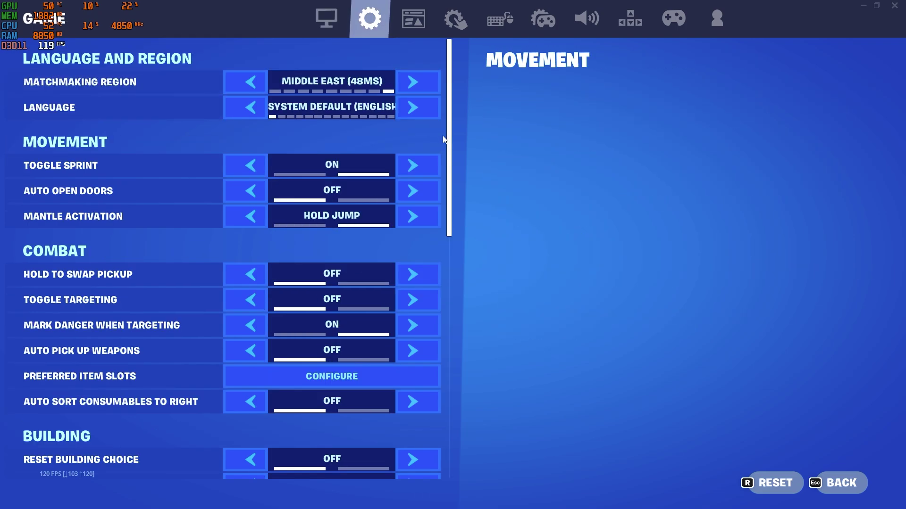
{"action": "scroll", "coordinate": [448, 190], "scroll_direction": "down", "scroll_amount": 2}
{"action": "left_click_drag", "start_coordinate": [449, 190], "coordinate": [448, 398]}
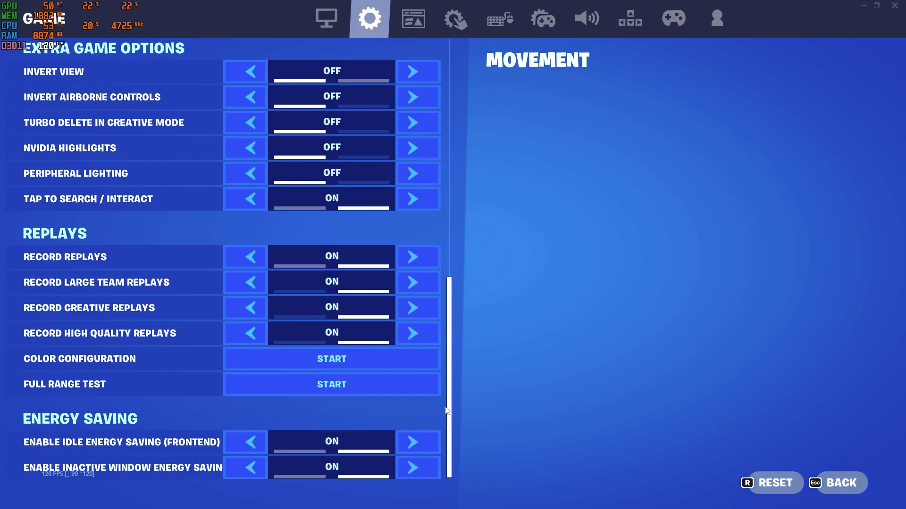
{"action": "left_click", "coordinate": [259, 257]}
{"action": "left_click", "coordinate": [257, 282]}
{"action": "left_click", "coordinate": [258, 307]}
{"action": "left_click", "coordinate": [257, 333]}
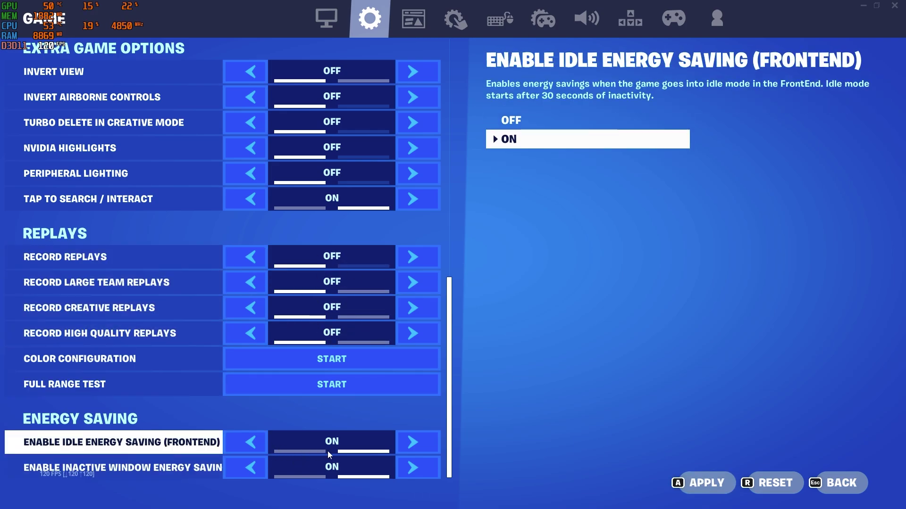
{"action": "left_click", "coordinate": [262, 443]}
{"action": "left_click", "coordinate": [267, 471]}
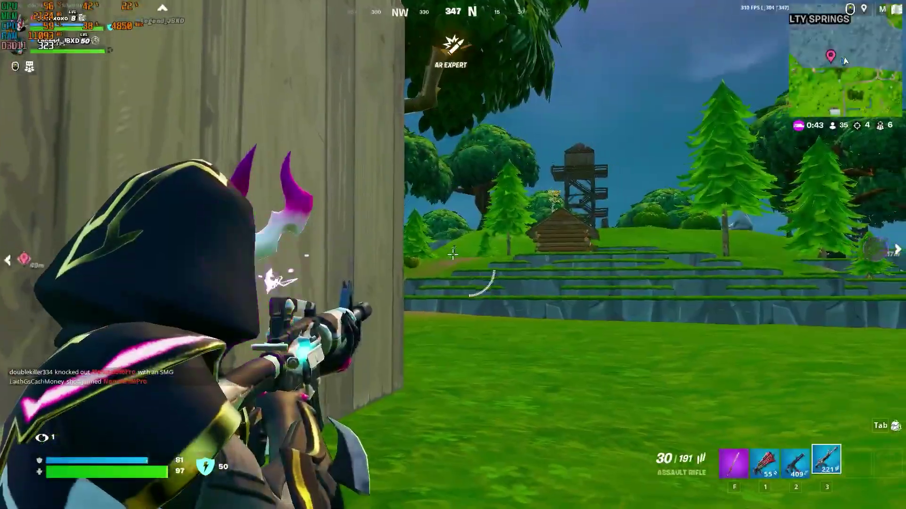
{"action": "left_click", "coordinate": [453, 255]}
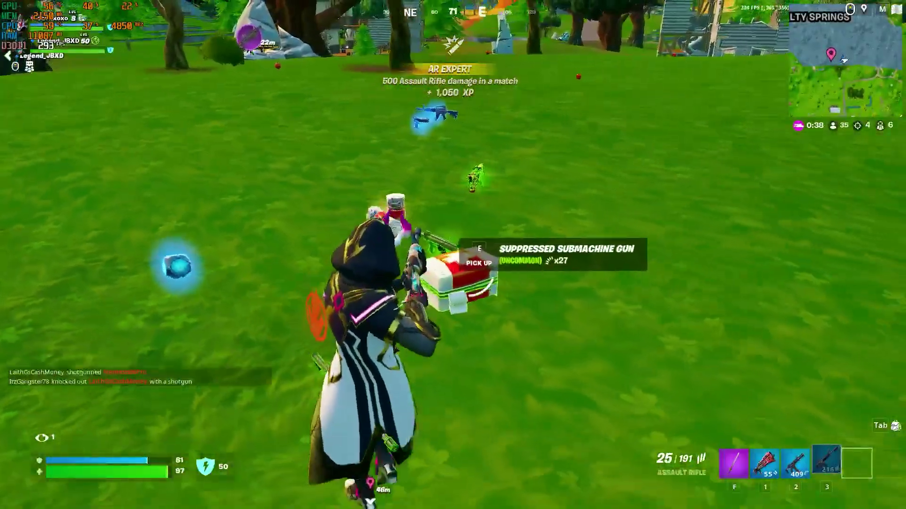
{"action": "key", "text": "e"}
{"action": "key", "text": "f"}
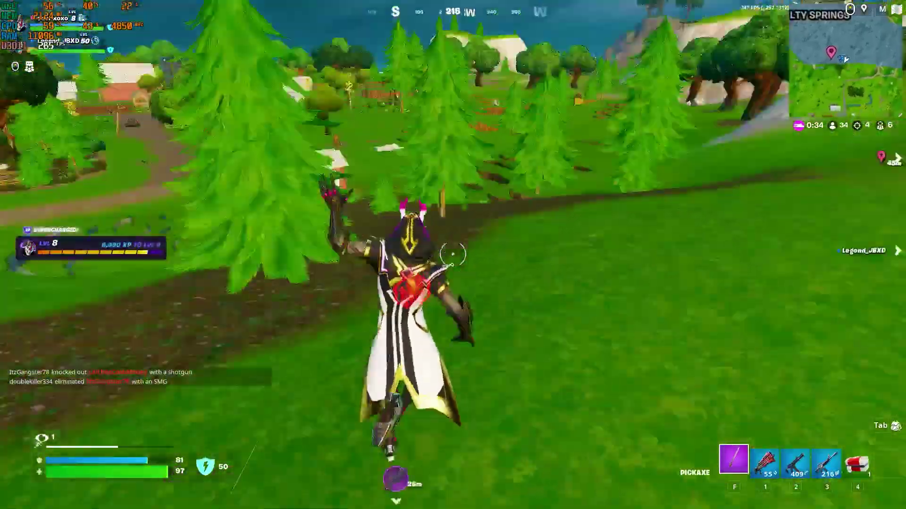
{"action": "key", "text": "1"}
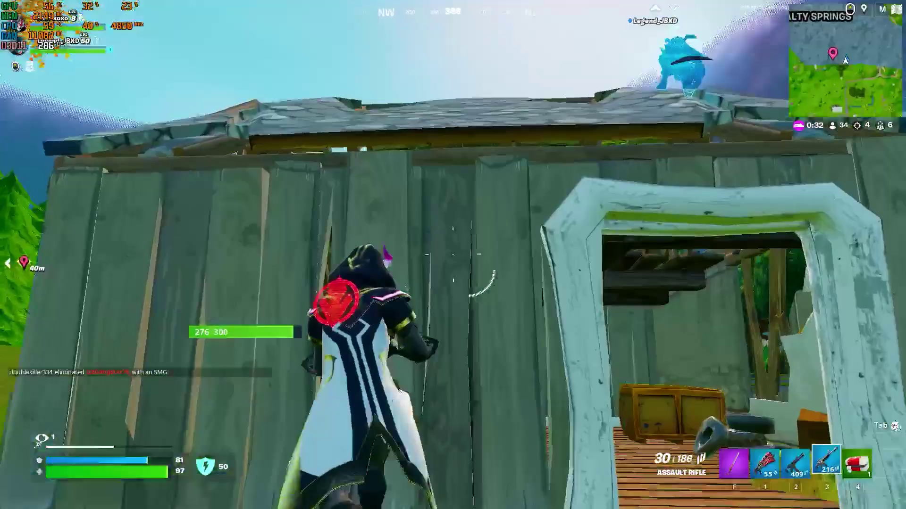
{"action": "key", "text": "space"}
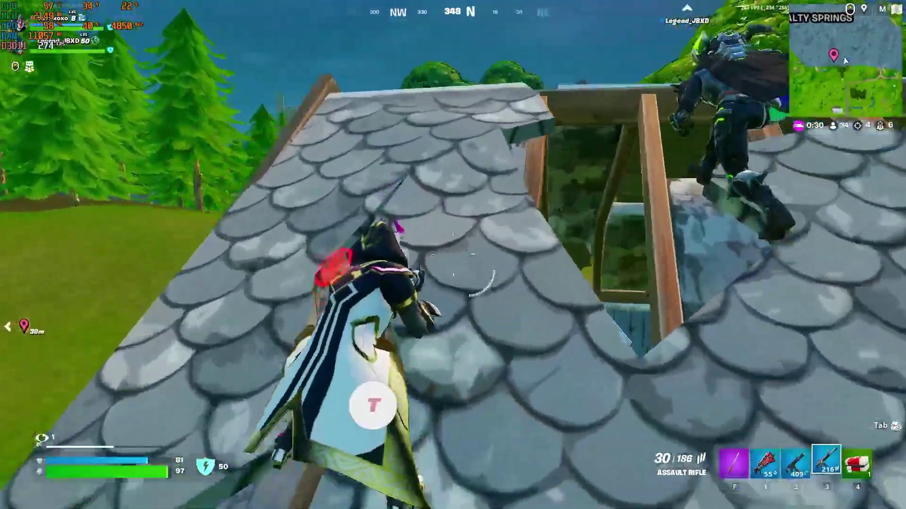